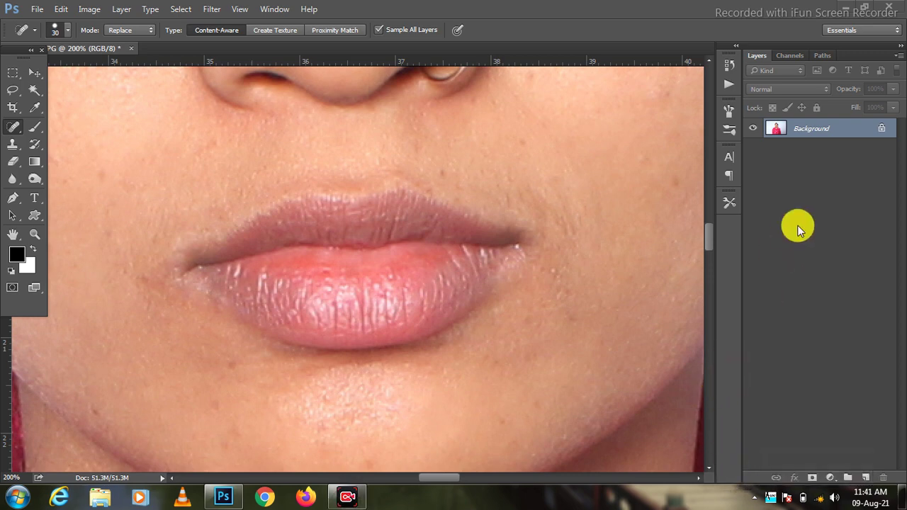
# - Restore the Photoshop window to a smaller size, keeping IMG_3743.JPG open
pyautogui.click(865, 7)
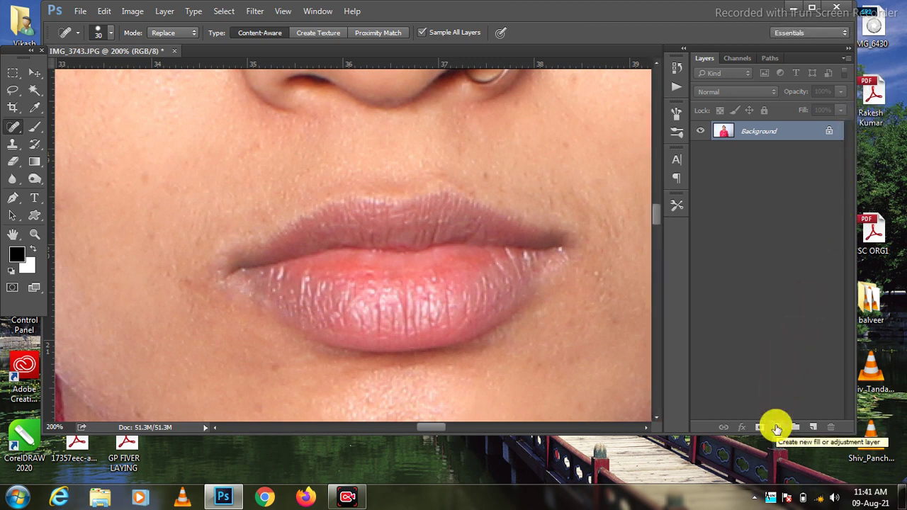
# - Add a Solid Color fill layer in red d51111, then maximize the window again
pyautogui.click(777, 429)
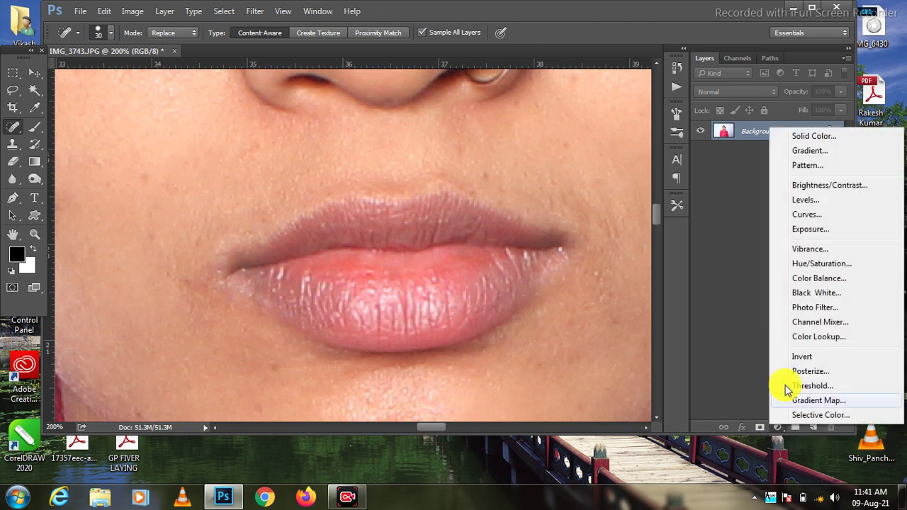
pyautogui.click(819, 136)
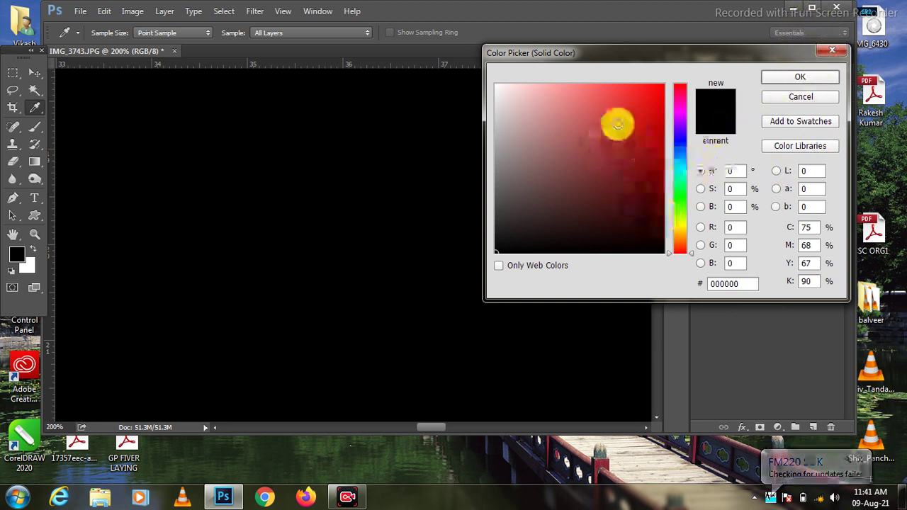
pyautogui.click(617, 124)
pyautogui.click(651, 113)
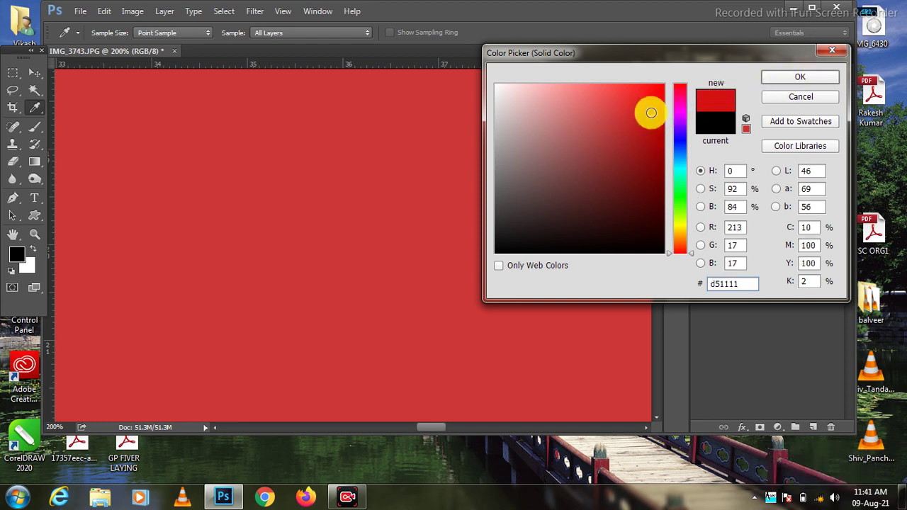
pyautogui.click(800, 78)
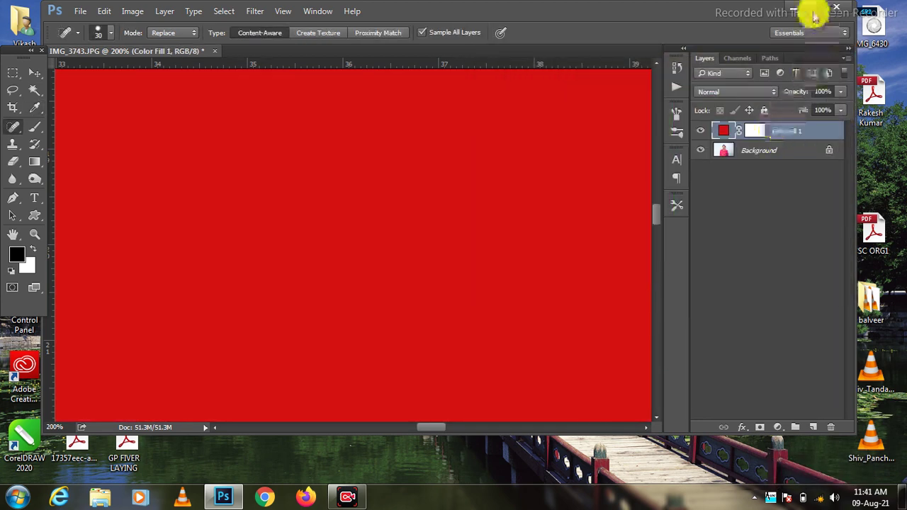
pyautogui.click(814, 14)
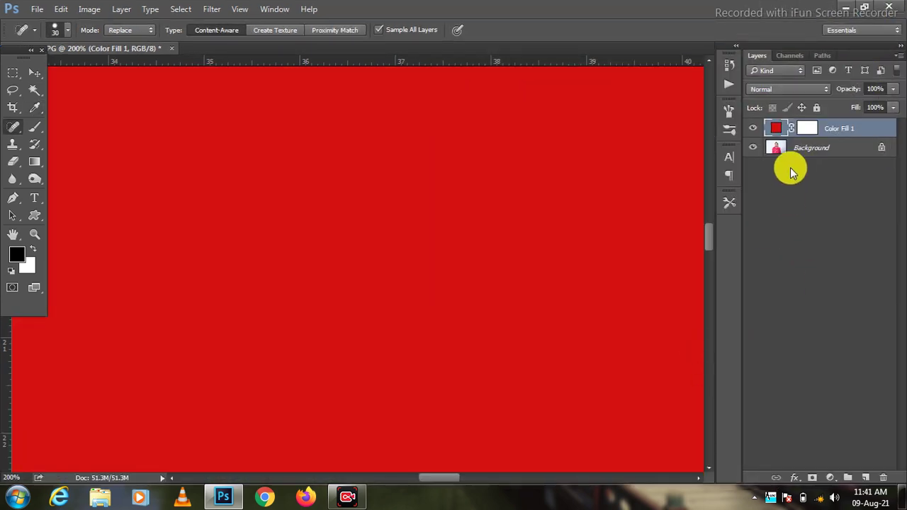
# - Invert the Color Fill 1 layer mask to black, hiding the red fill
pyautogui.moveTo(773, 126); pyautogui.dragTo(801, 129)
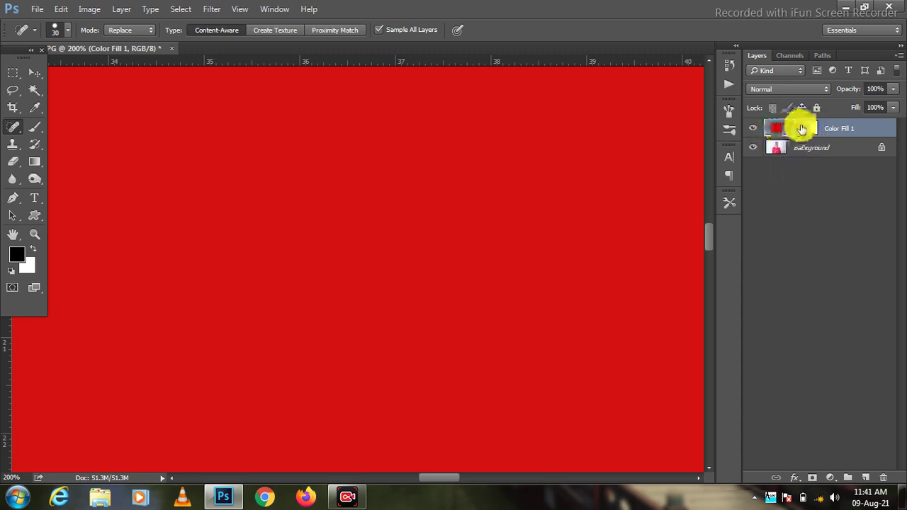
pyautogui.click(806, 130)
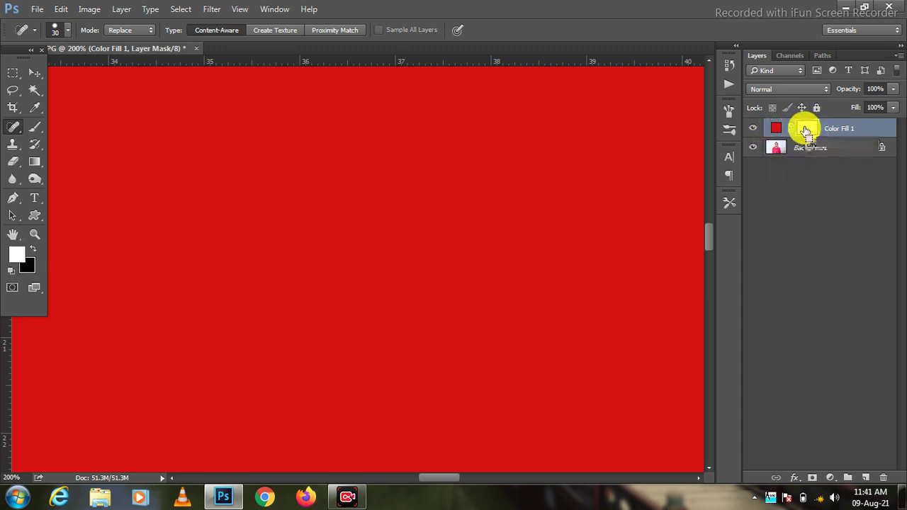
pyautogui.hotkey('ctrl', 'i')
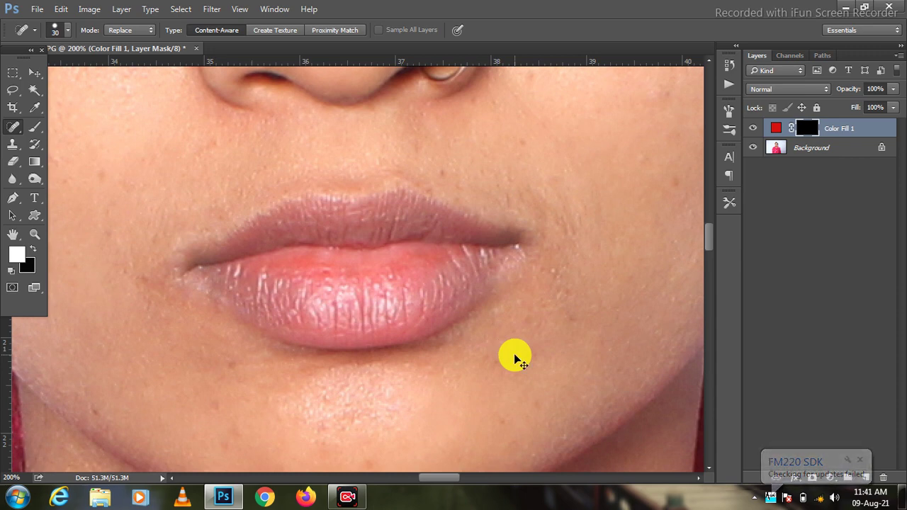
# - Zoom in on the lips and switch to a smaller Brush tool
pyautogui.hotkey('ctrl', '+')
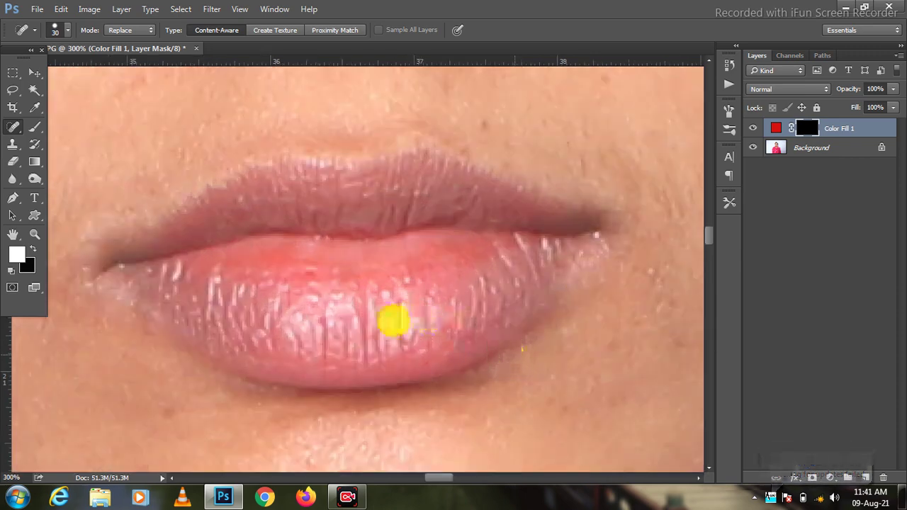
pyautogui.press('[')
pyautogui.press('[')
pyautogui.press('[')
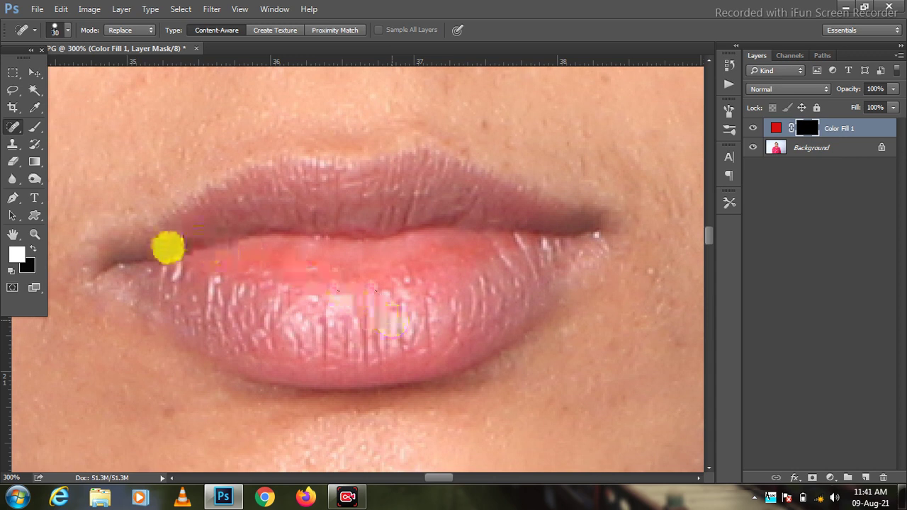
pyautogui.click(35, 127)
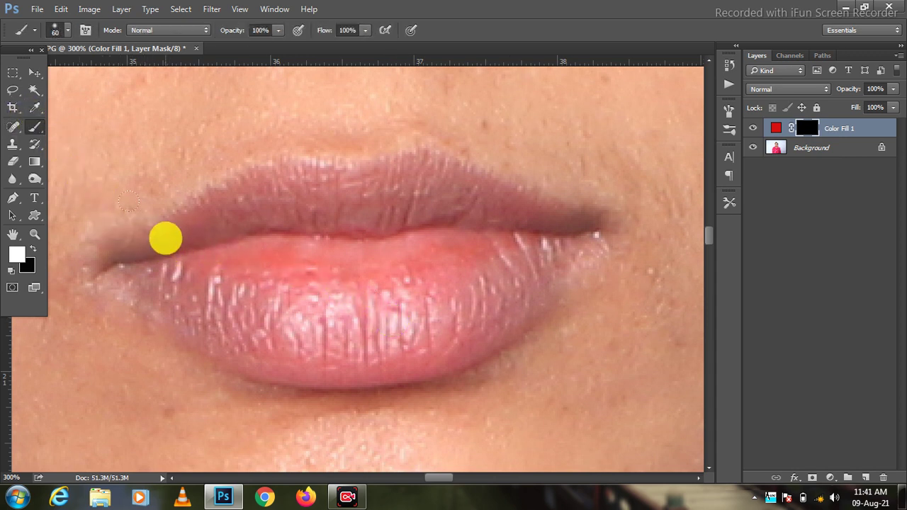
# - Choose a larger Soft Round brush at 0% hardness and paint a first red patch on the lips
pyautogui.click(67, 30)
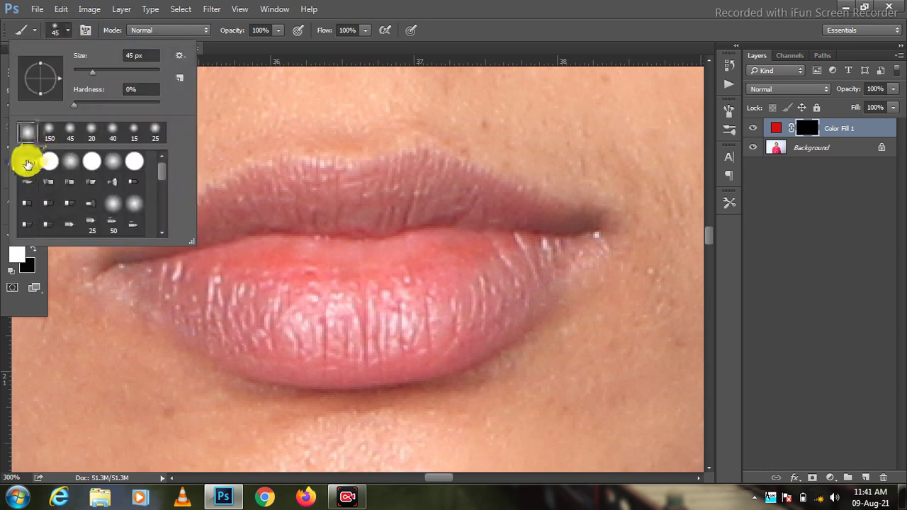
pyautogui.click(27, 163)
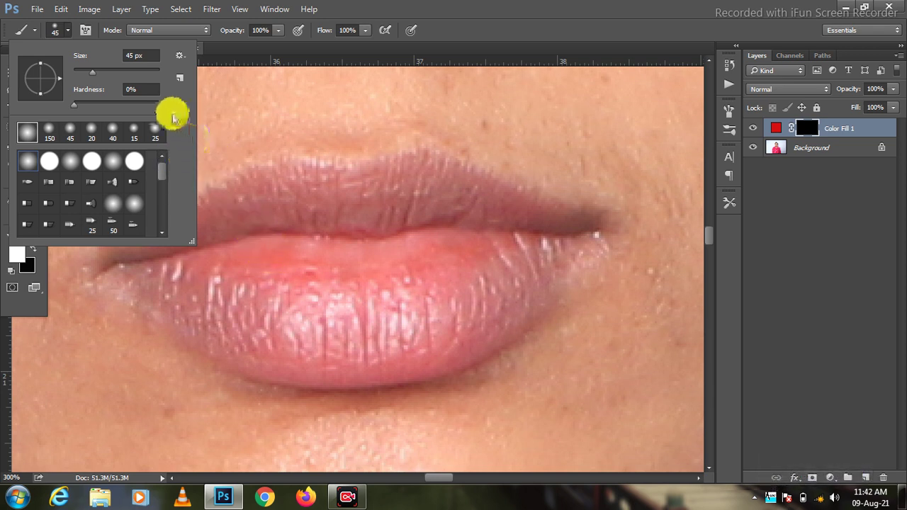
pyautogui.moveTo(104, 74)
pyautogui.mouseDown()
pyautogui.moveTo(95, 74)
pyautogui.moveTo(118, 74)
pyautogui.moveTo(102, 73)
pyautogui.mouseUp()
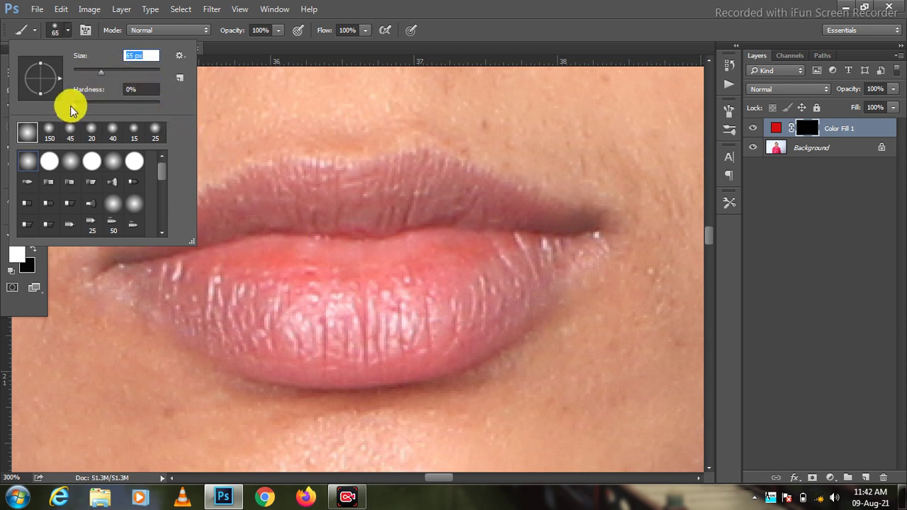
pyautogui.moveTo(281, 234); pyautogui.dragTo(309, 256)
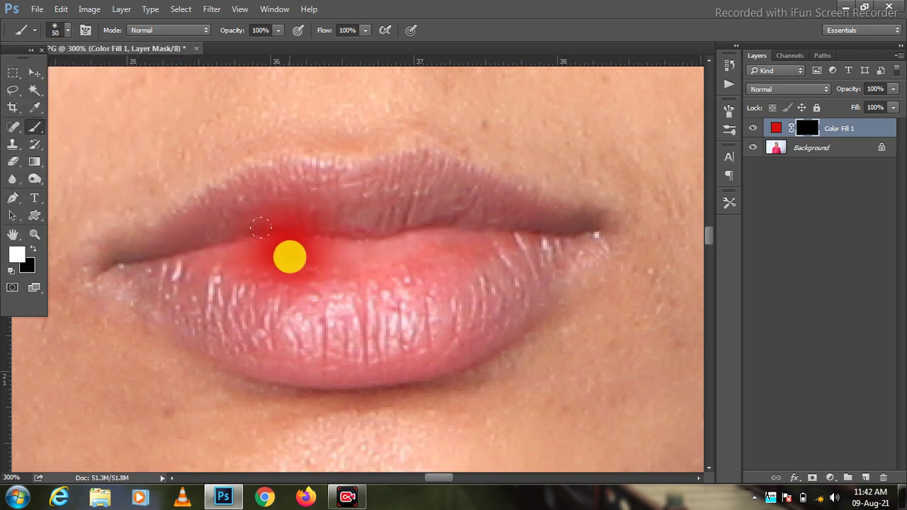
# - Paint white on the mask to reveal red over the whole upper and lower lips
pyautogui.press('[')
pyautogui.press('[')
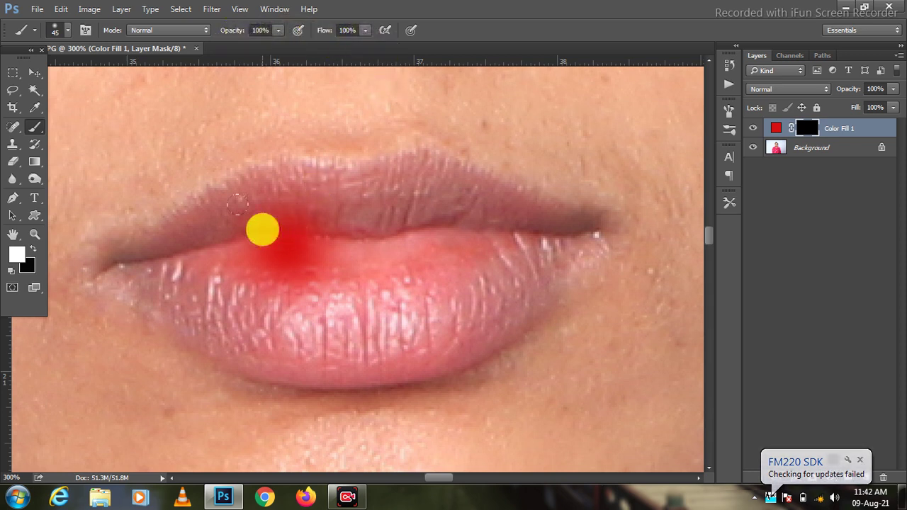
pyautogui.press('[')
pyautogui.press('[')
pyautogui.press('[')
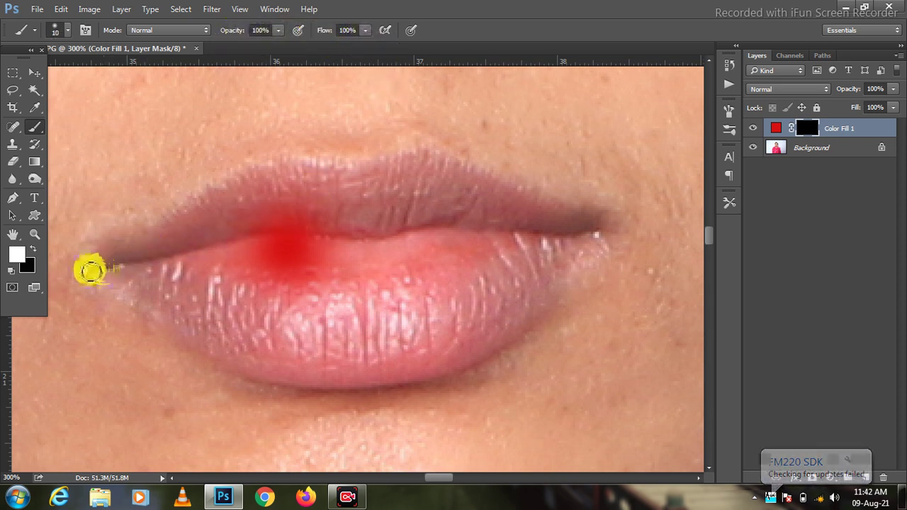
pyautogui.moveTo(85, 268)
pyautogui.mouseDown()
pyautogui.moveTo(253, 172)
pyautogui.moveTo(304, 163)
pyautogui.moveTo(347, 175)
pyautogui.moveTo(391, 161)
pyautogui.moveTo(322, 170)
pyautogui.moveTo(383, 168)
pyautogui.moveTo(413, 151)
pyautogui.moveTo(596, 231)
pyautogui.moveTo(569, 210)
pyautogui.moveTo(532, 196)
pyautogui.moveTo(612, 237)
pyautogui.moveTo(565, 282)
pyautogui.moveTo(591, 237)
pyautogui.moveTo(527, 309)
pyautogui.moveTo(569, 278)
pyautogui.moveTo(549, 306)
pyautogui.moveTo(496, 340)
pyautogui.moveTo(428, 362)
pyautogui.moveTo(436, 371)
pyautogui.moveTo(376, 381)
pyautogui.moveTo(280, 380)
pyautogui.moveTo(180, 340)
pyautogui.moveTo(99, 267)
pyautogui.moveTo(116, 288)
pyautogui.moveTo(243, 358)
pyautogui.moveTo(338, 376)
pyautogui.moveTo(404, 369)
pyautogui.moveTo(498, 328)
pyautogui.moveTo(572, 237)
pyautogui.moveTo(534, 293)
pyautogui.moveTo(585, 233)
pyautogui.moveTo(593, 237)
pyautogui.moveTo(536, 290)
pyautogui.mouseUp()
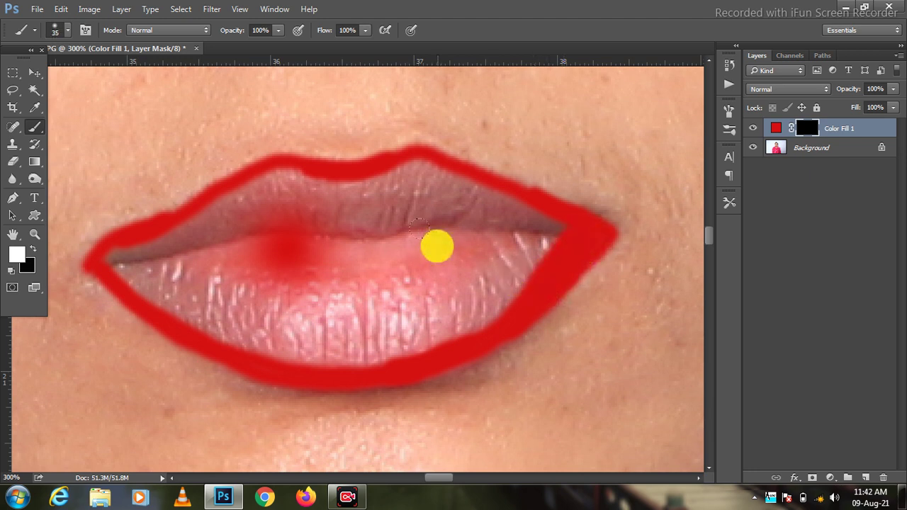
pyautogui.press(']')
pyautogui.moveTo(421, 214)
pyautogui.mouseDown()
pyautogui.moveTo(399, 243)
pyautogui.moveTo(362, 172)
pyautogui.moveTo(376, 167)
pyautogui.moveTo(430, 212)
pyautogui.moveTo(417, 177)
pyautogui.moveTo(508, 223)
pyautogui.moveTo(549, 227)
pyautogui.moveTo(478, 239)
pyautogui.moveTo(472, 330)
pyautogui.moveTo(428, 279)
pyautogui.moveTo(371, 267)
pyautogui.moveTo(338, 200)
pyautogui.moveTo(286, 191)
pyautogui.moveTo(211, 237)
pyautogui.moveTo(121, 262)
pyautogui.moveTo(123, 270)
pyautogui.moveTo(347, 216)
pyautogui.mouseUp()
pyautogui.press('[')
pyautogui.press('[')
pyautogui.press('[')
pyautogui.moveTo(232, 277)
pyautogui.mouseDown()
pyautogui.moveTo(248, 267)
pyautogui.moveTo(172, 281)
pyautogui.moveTo(165, 298)
pyautogui.moveTo(340, 291)
pyautogui.mouseUp()
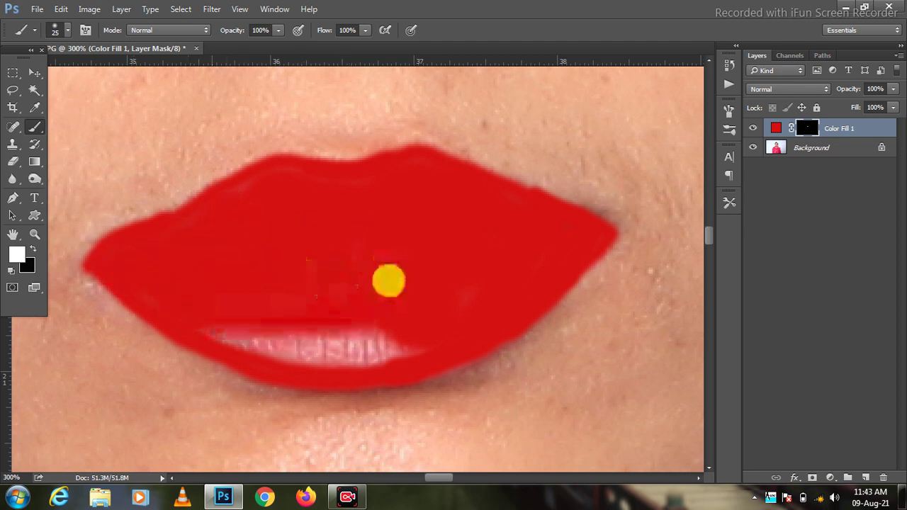
pyautogui.moveTo(212, 300)
pyautogui.mouseDown()
pyautogui.moveTo(266, 326)
pyautogui.moveTo(398, 323)
pyautogui.moveTo(365, 349)
pyautogui.moveTo(221, 311)
pyautogui.moveTo(400, 343)
pyautogui.mouseUp()
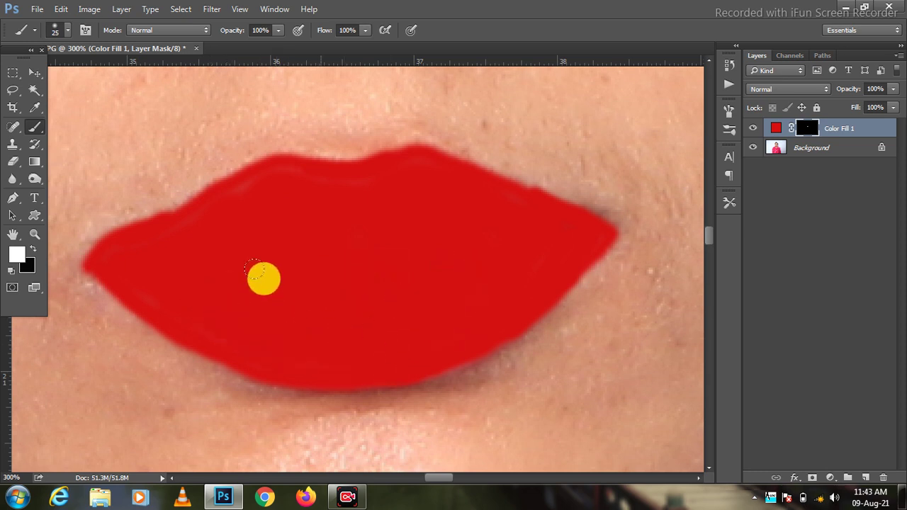
pyautogui.moveTo(203, 248)
pyautogui.mouseDown()
pyautogui.moveTo(227, 193)
pyautogui.moveTo(107, 245)
pyautogui.moveTo(222, 178)
pyautogui.moveTo(297, 162)
pyautogui.moveTo(408, 157)
pyautogui.moveTo(553, 200)
pyautogui.mouseUp()
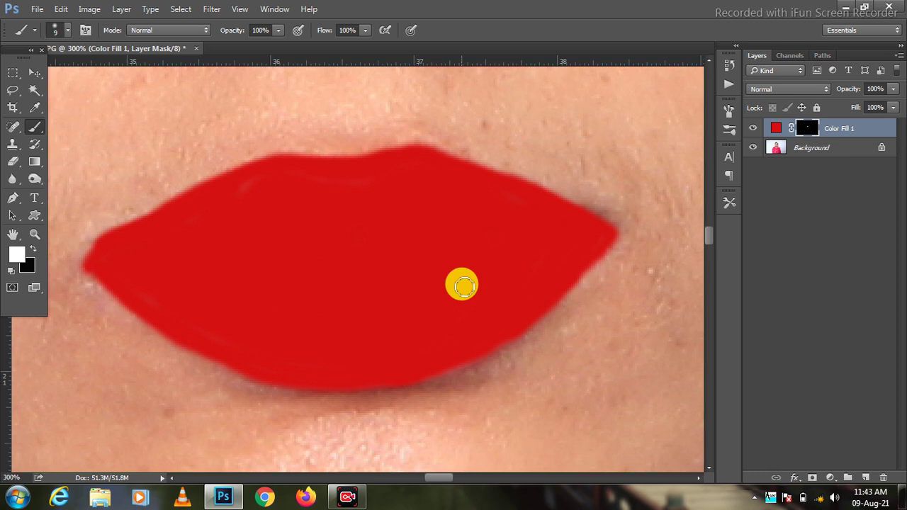
# - Try Soft Light, then settle on Multiply blending for Color Fill 1
pyautogui.click(801, 90)
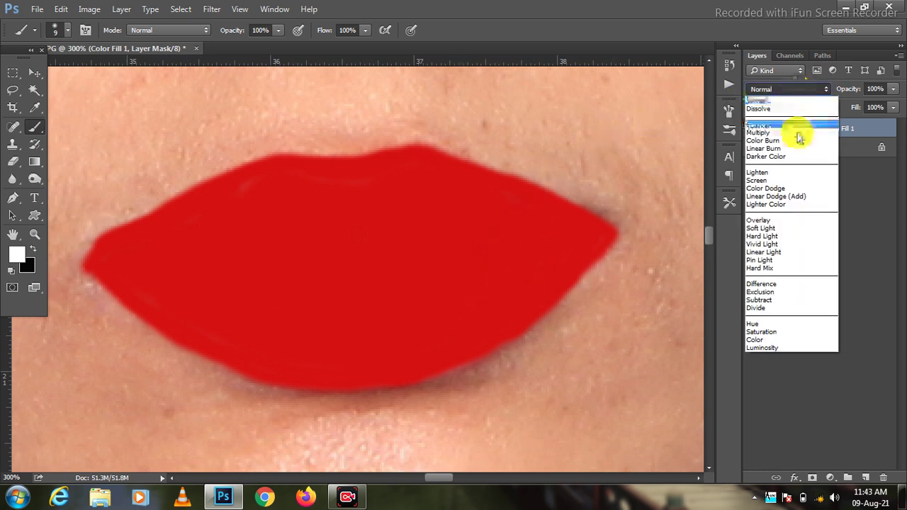
pyautogui.click(788, 229)
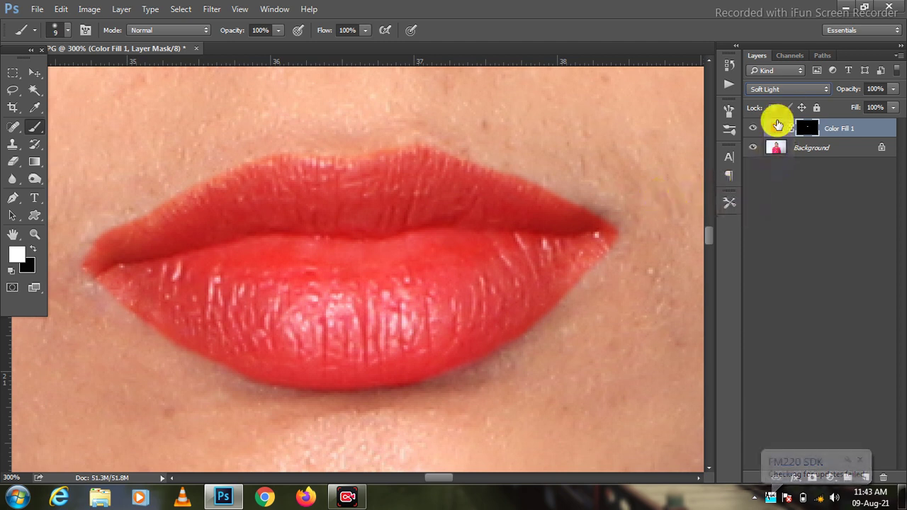
pyautogui.click(788, 86)
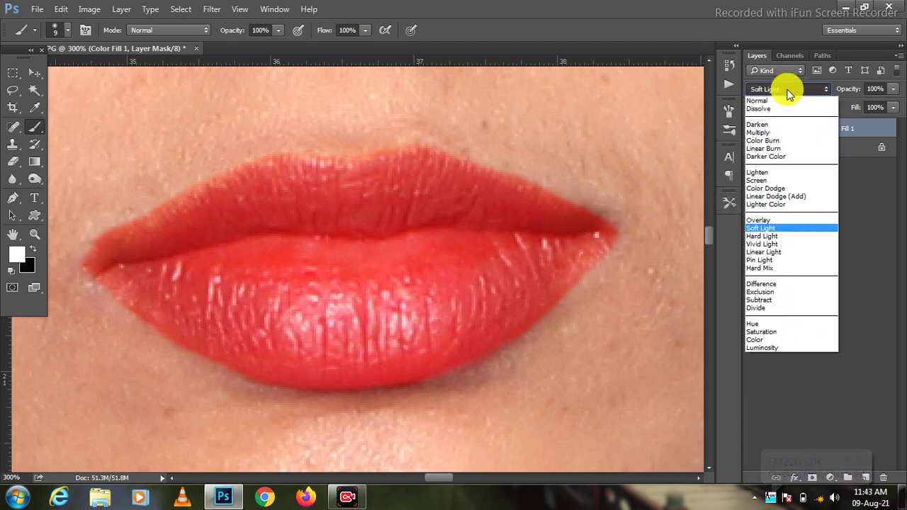
pyautogui.click(776, 134)
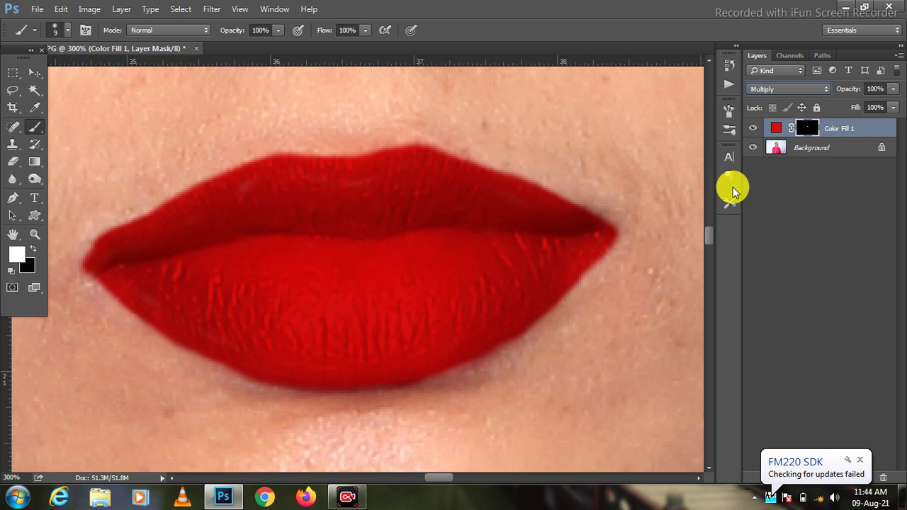
# - Erase stray red along the left upper-lip edge with a 9-pixel Eraser
pyautogui.click(12, 162)
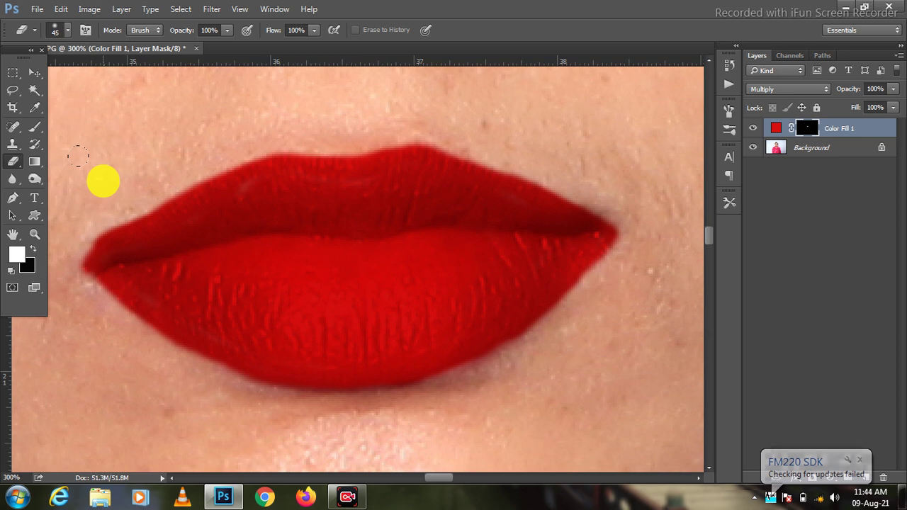
pyautogui.press('[')
pyautogui.press('[')
pyautogui.press('[')
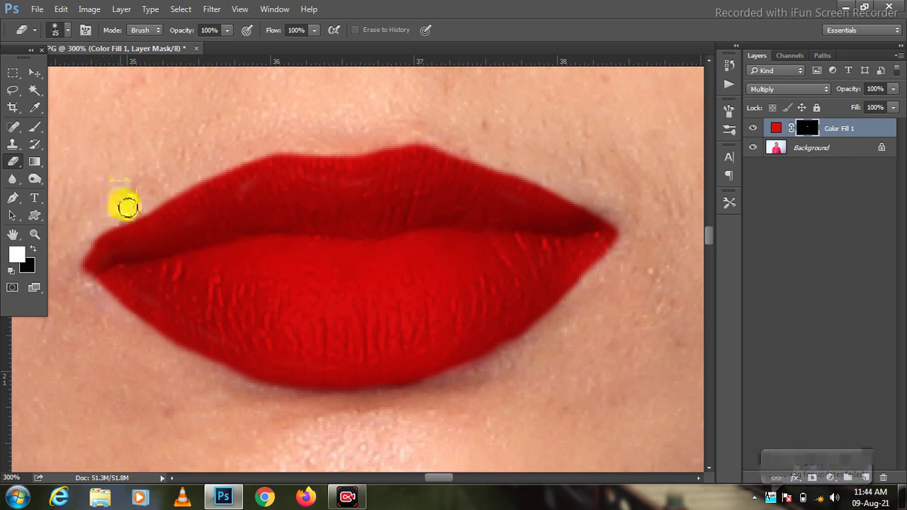
pyautogui.press('[')
pyautogui.press('[')
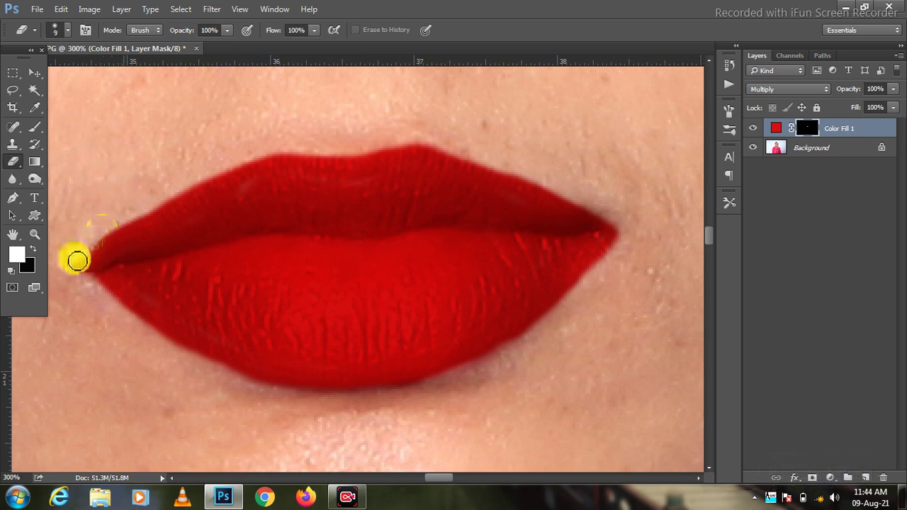
pyautogui.moveTo(92, 242)
pyautogui.mouseDown()
pyautogui.moveTo(265, 149)
pyautogui.moveTo(423, 144)
pyautogui.moveTo(534, 178)
pyautogui.moveTo(626, 233)
pyautogui.moveTo(480, 404)
pyautogui.moveTo(122, 289)
pyautogui.moveTo(77, 265)
pyautogui.moveTo(128, 324)
pyautogui.moveTo(182, 362)
pyautogui.mouseUp()
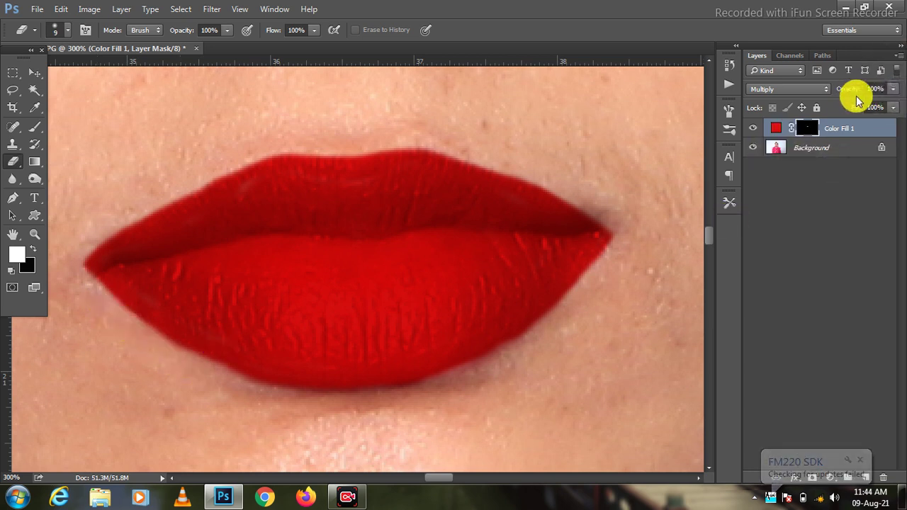
# - Set Color Fill 1's Opacity and Fill both to 88%
pyautogui.click(898, 90)
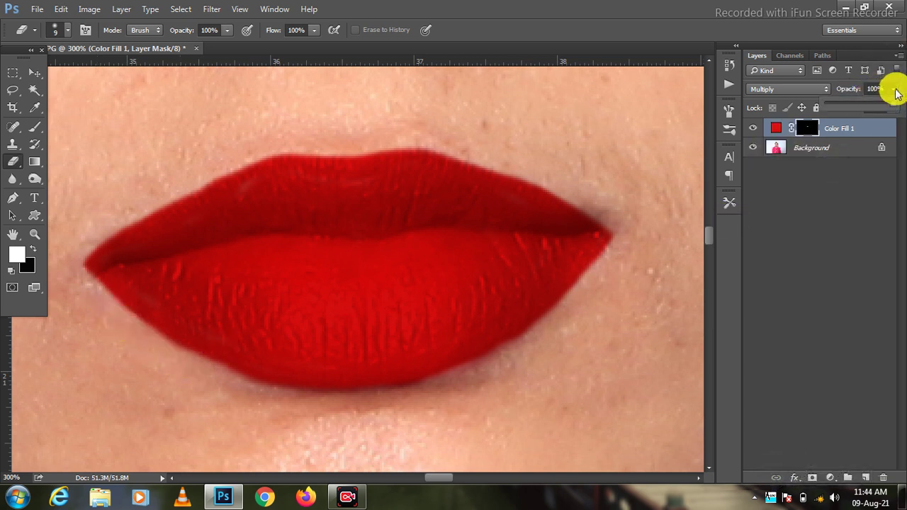
pyautogui.moveTo(889, 105); pyautogui.dragTo(877, 110)
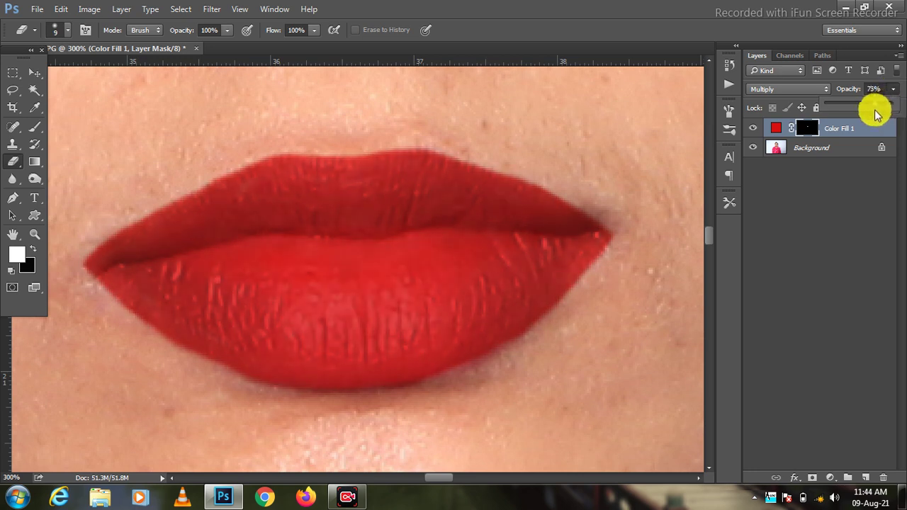
pyautogui.moveTo(873, 113); pyautogui.dragTo(870, 117)
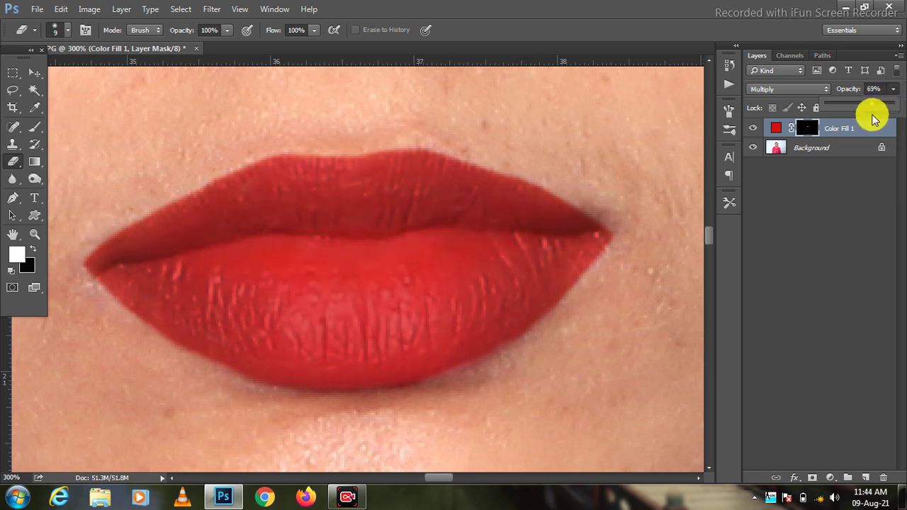
pyautogui.click(872, 130)
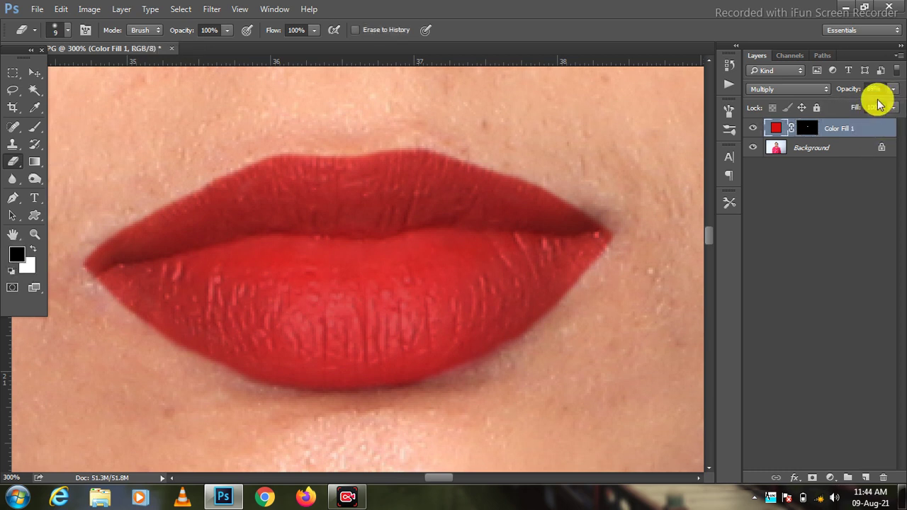
pyautogui.moveTo(893, 113); pyautogui.dragTo(882, 128)
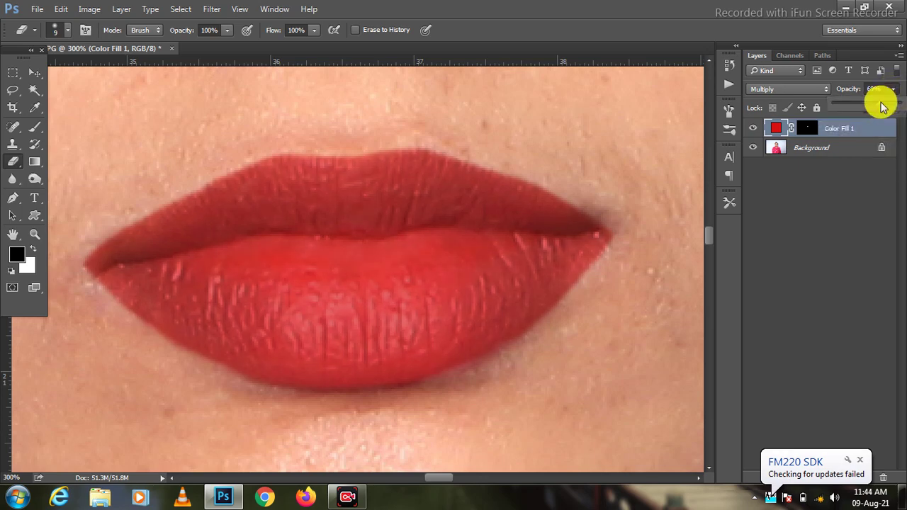
pyautogui.moveTo(891, 91); pyautogui.dragTo(890, 112)
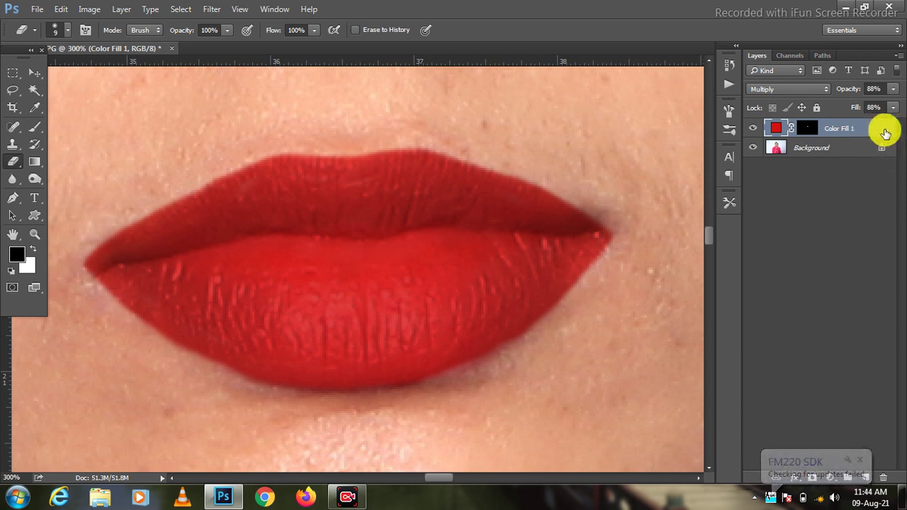
pyautogui.moveTo(878, 134)
pyautogui.mouseDown()
pyautogui.moveTo(792, 128)
pyautogui.moveTo(857, 129)
pyautogui.mouseUp()
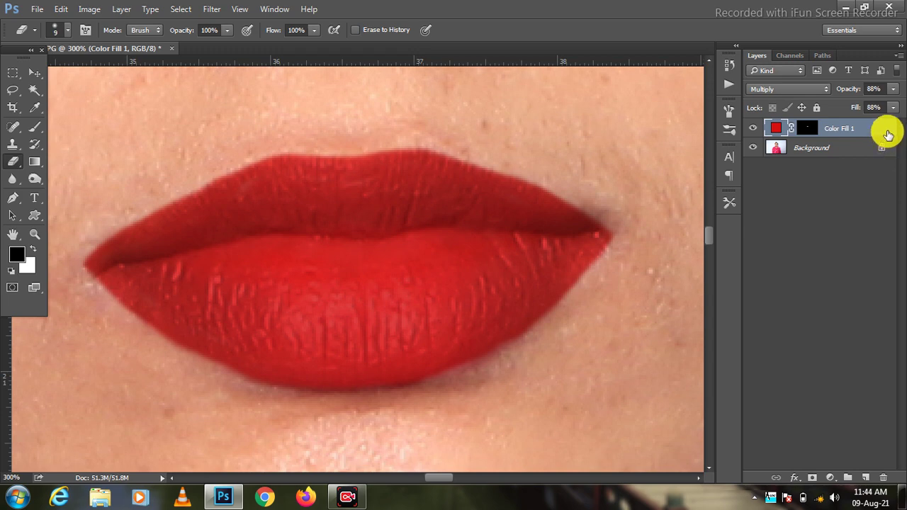
# - In Color Fill 1's Blending Options, split the Underlying Layer white slider to 119/236 and apply
pyautogui.doubleClick(887, 135)
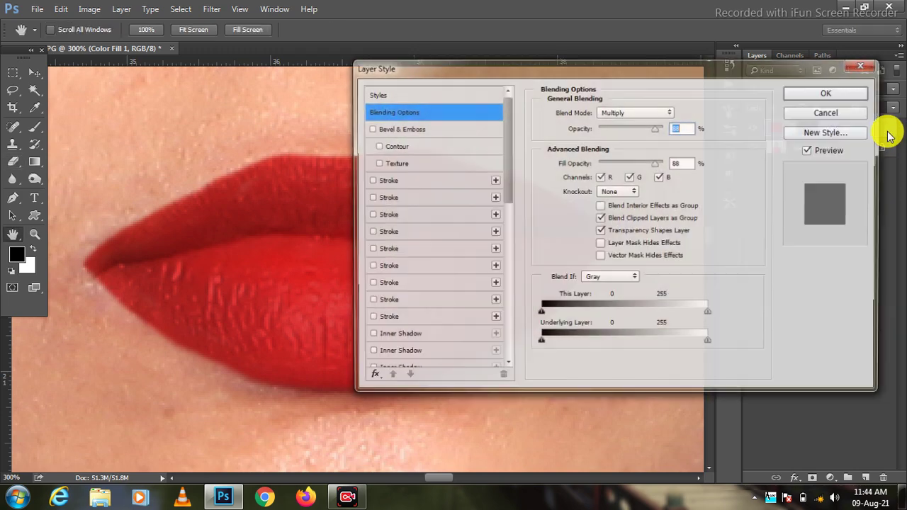
pyautogui.moveTo(583, 76); pyautogui.dragTo(712, 70)
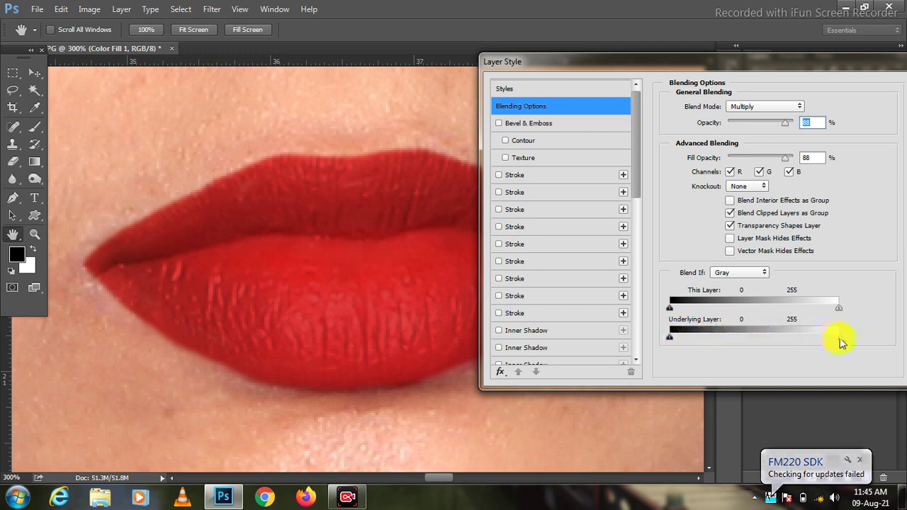
pyautogui.moveTo(840, 340); pyautogui.dragTo(777, 362)
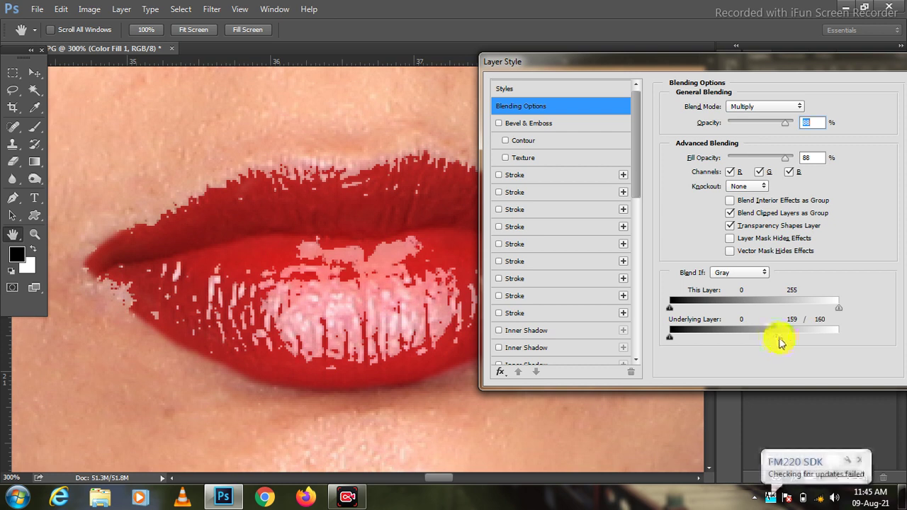
pyautogui.moveTo(780, 343); pyautogui.dragTo(827, 346)
pyautogui.moveTo(774, 339); pyautogui.dragTo(772, 340)
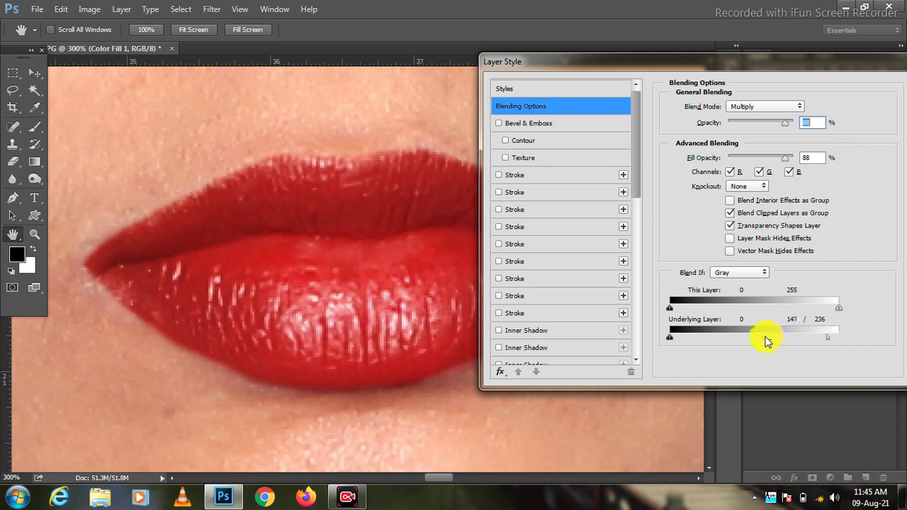
pyautogui.moveTo(757, 338); pyautogui.dragTo(757, 339)
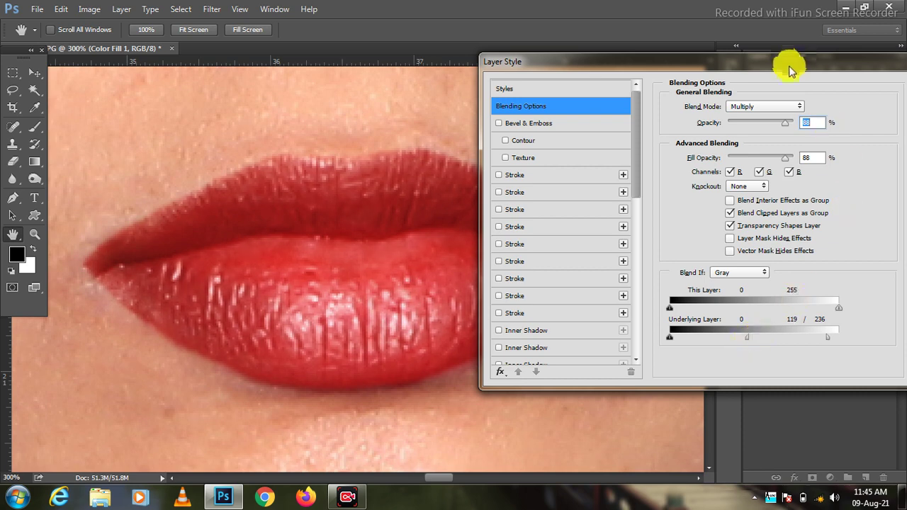
pyautogui.moveTo(790, 68); pyautogui.dragTo(732, 79)
pyautogui.click(884, 107)
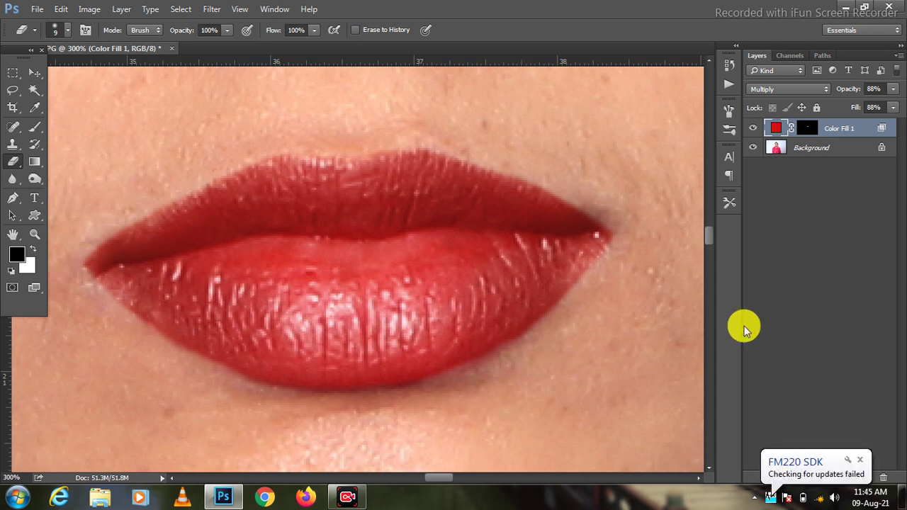
# - Zoom out to 200% and make the Color Fill 1 mask active with white over black
pyautogui.hotkey('ctrl', '-')
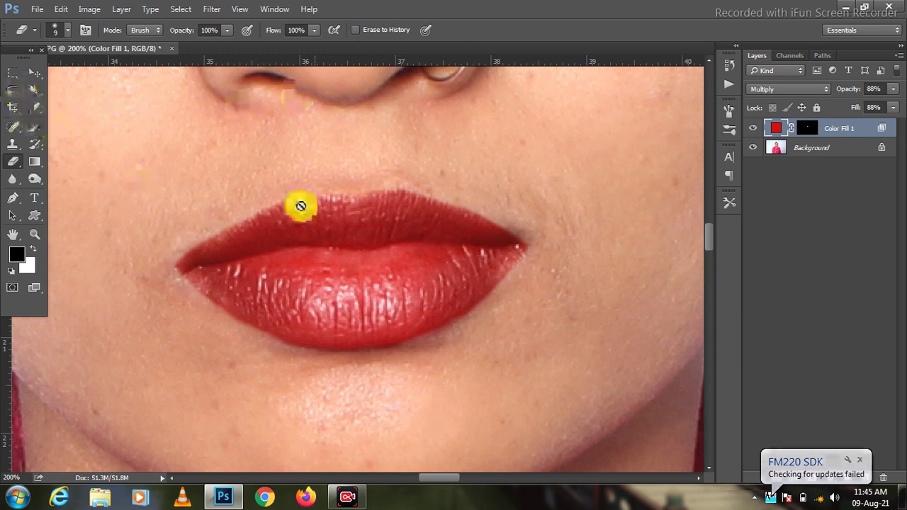
pyautogui.click(33, 73)
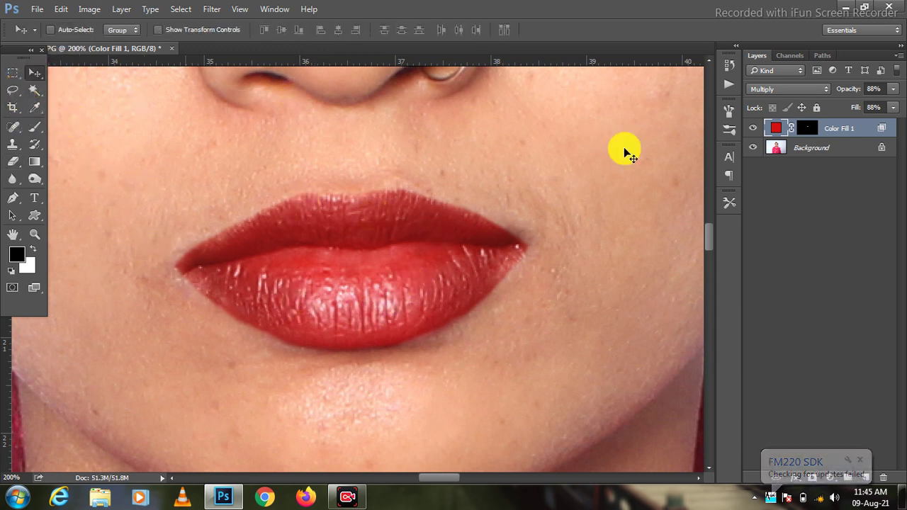
pyautogui.click(808, 129)
pyautogui.press('x')
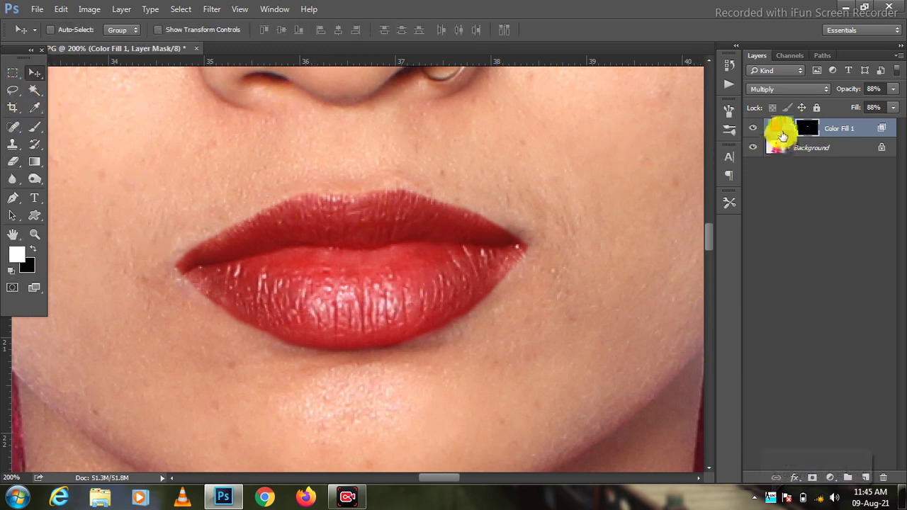
pyautogui.click(775, 129)
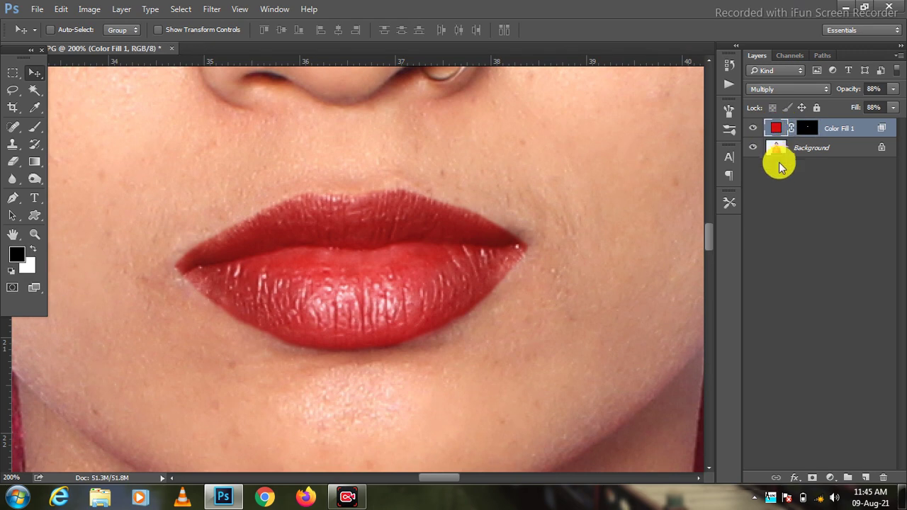
pyautogui.click(807, 129)
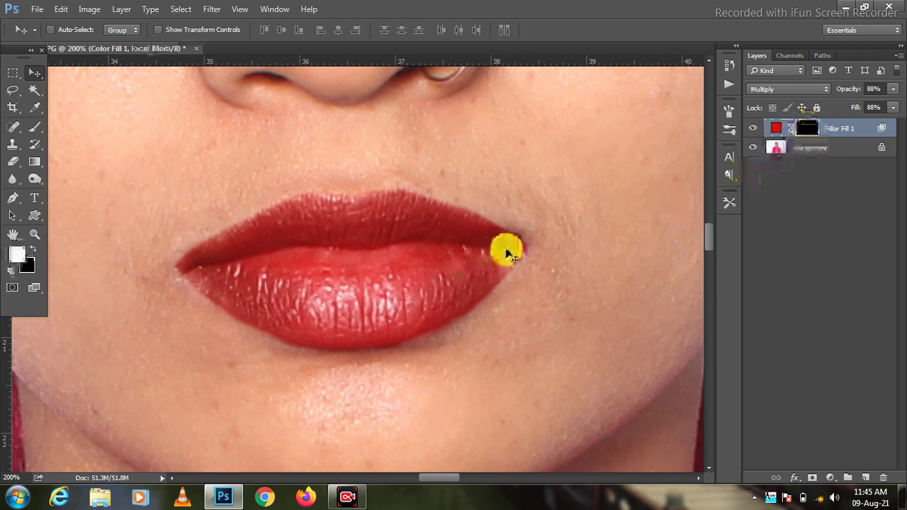
# - Erase red overspill at both mouth corners and along the lower-lip edge
pyautogui.click(13, 161)
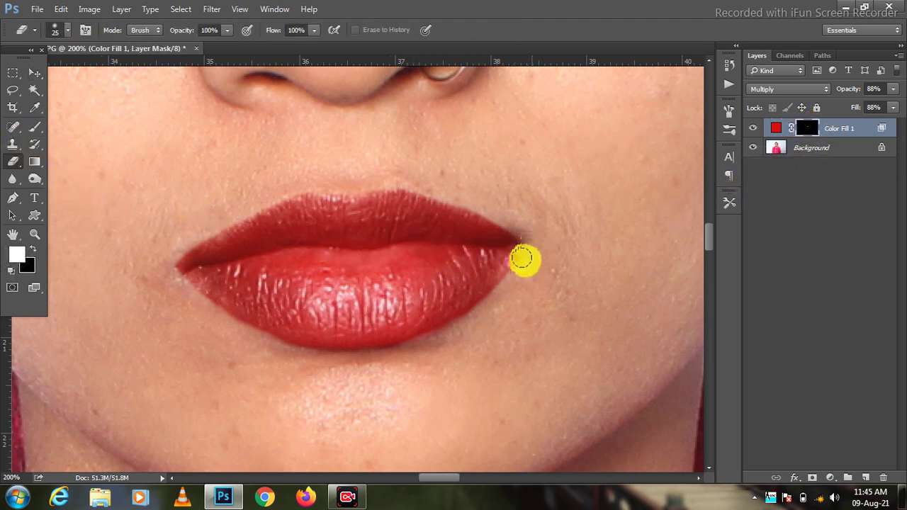
pyautogui.moveTo(522, 260)
pyautogui.mouseDown()
pyautogui.moveTo(503, 300)
pyautogui.moveTo(533, 261)
pyautogui.moveTo(479, 312)
pyautogui.moveTo(424, 346)
pyautogui.mouseUp()
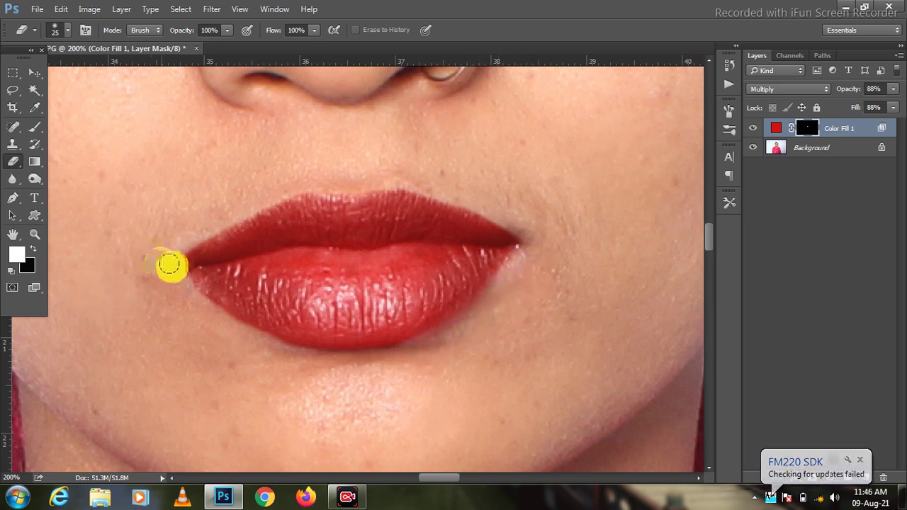
pyautogui.moveTo(169, 265)
pyautogui.mouseDown()
pyautogui.moveTo(213, 314)
pyautogui.moveTo(198, 300)
pyautogui.moveTo(261, 344)
pyautogui.mouseUp()
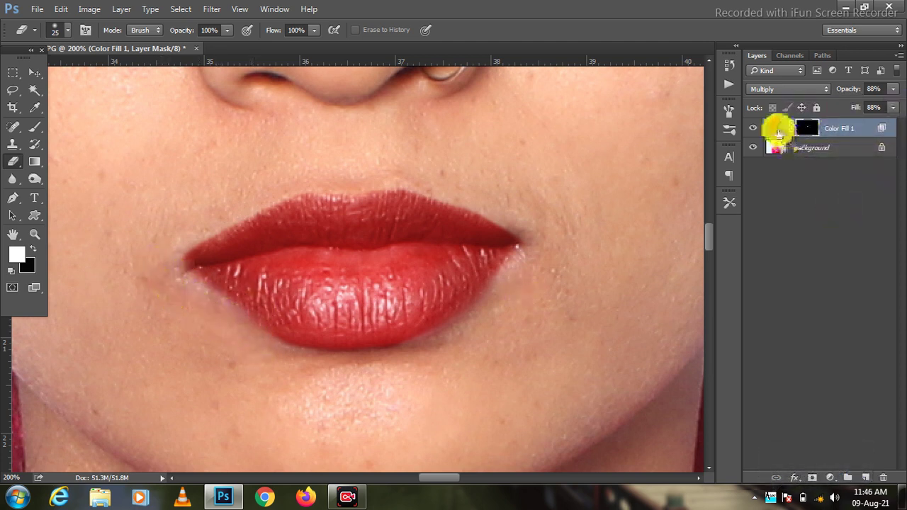
pyautogui.click(777, 131)
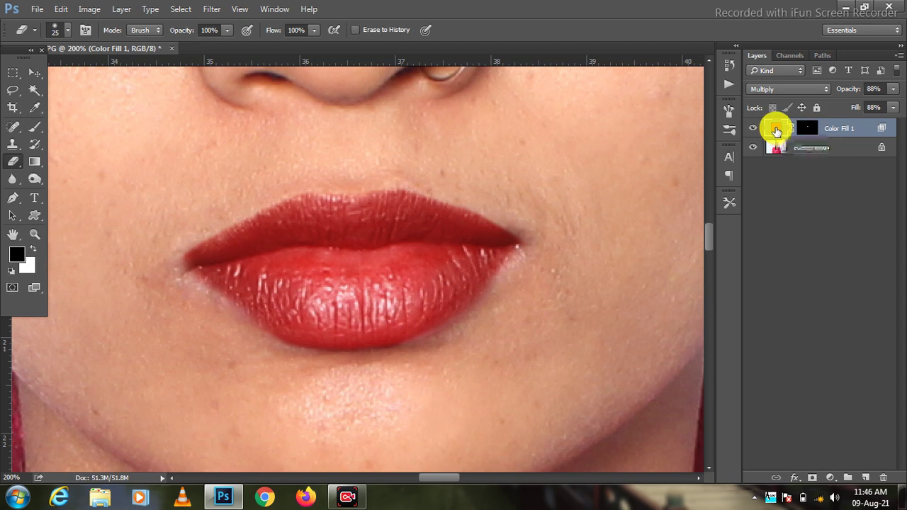
# - In Color Fill 1's picker, preview magenta, green, olive, red and dark blue lips
pyautogui.doubleClick(778, 130)
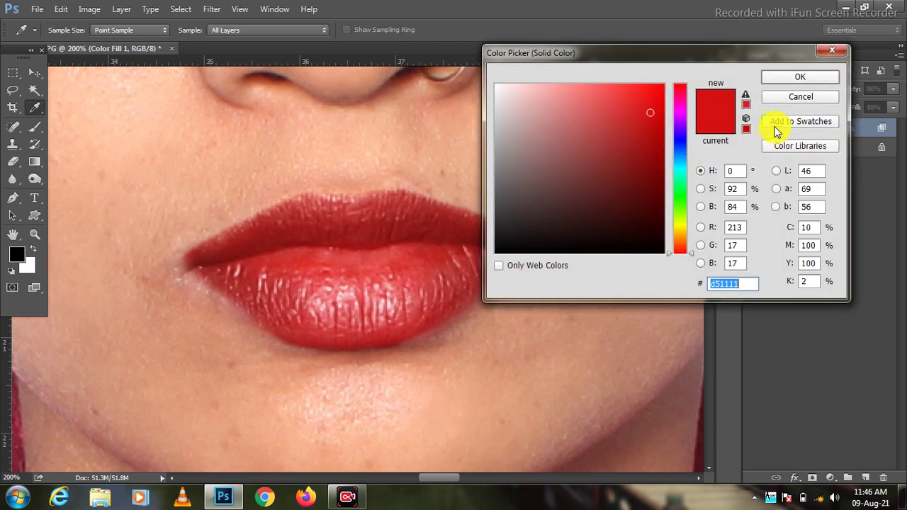
pyautogui.click(680, 110)
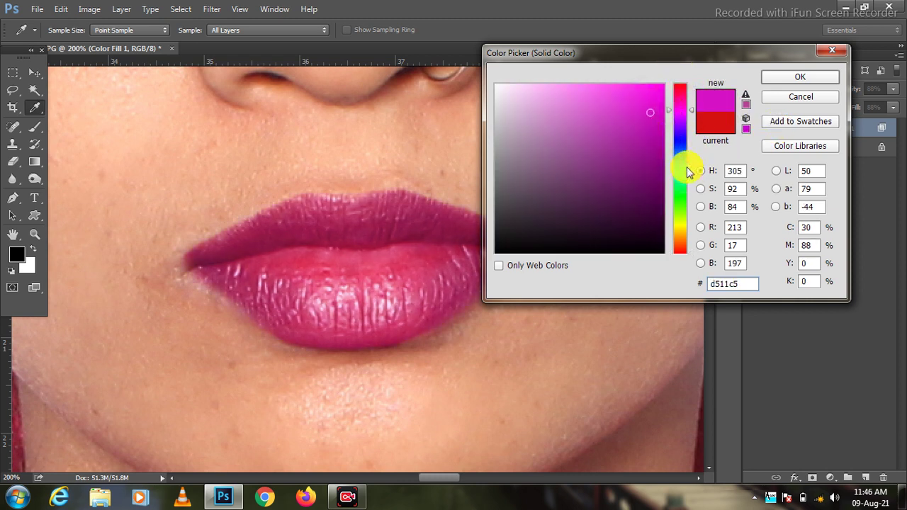
pyautogui.click(679, 189)
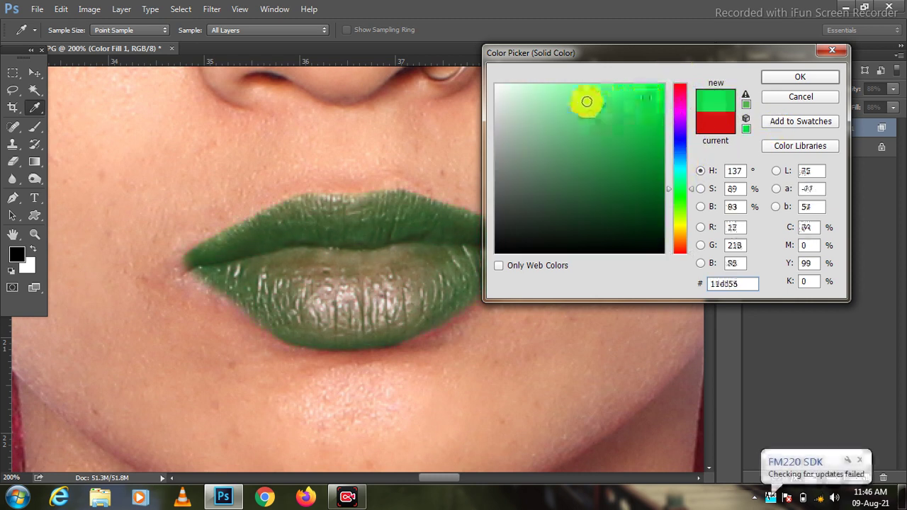
pyautogui.click(587, 101)
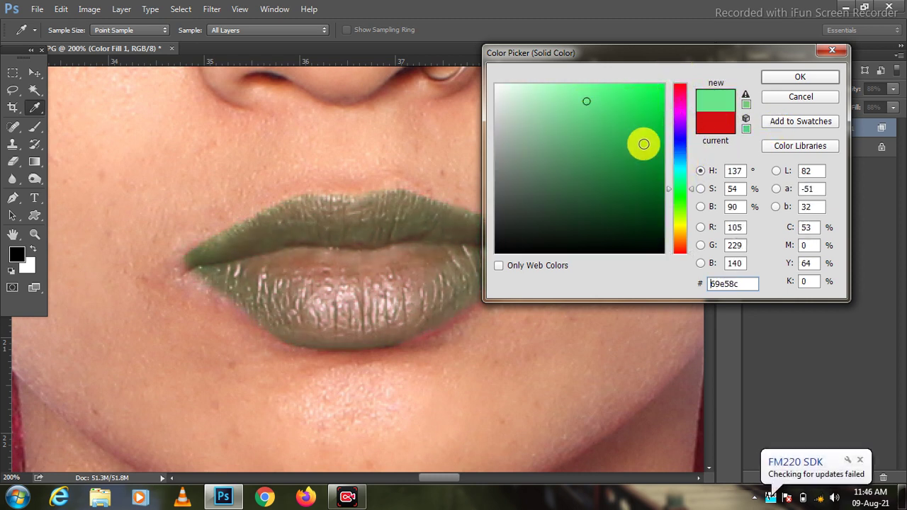
pyautogui.click(680, 112)
pyautogui.click(626, 96)
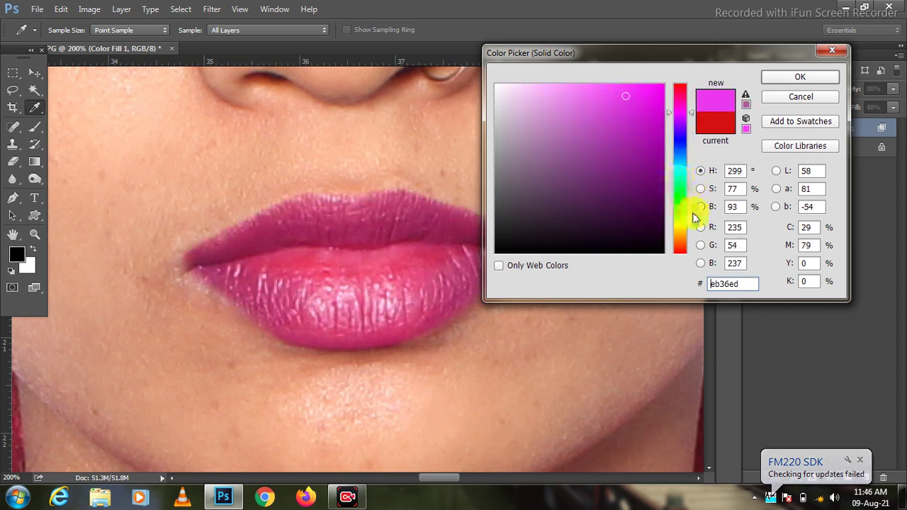
pyautogui.click(679, 212)
pyautogui.click(657, 98)
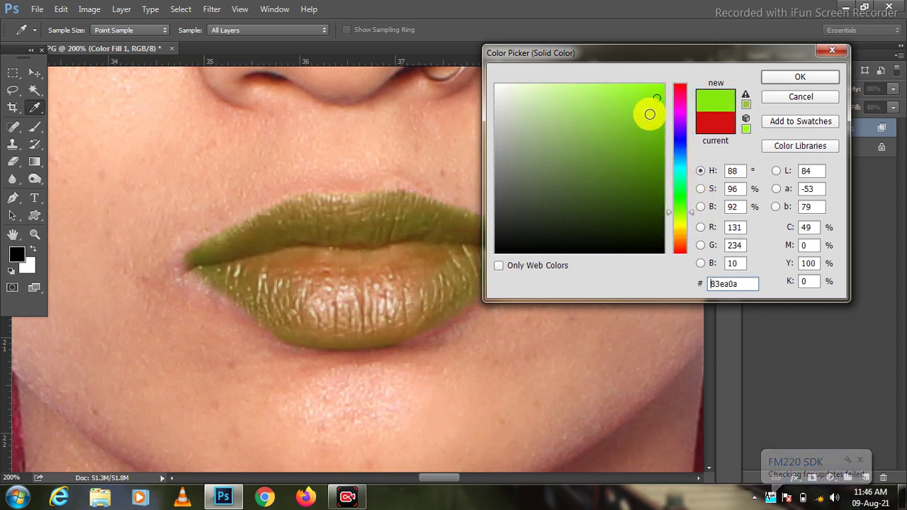
pyautogui.click(639, 155)
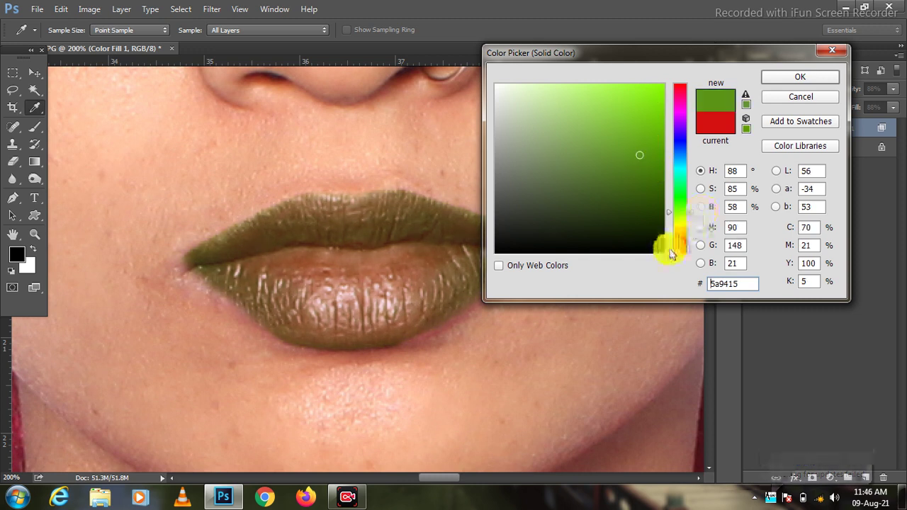
pyautogui.click(680, 222)
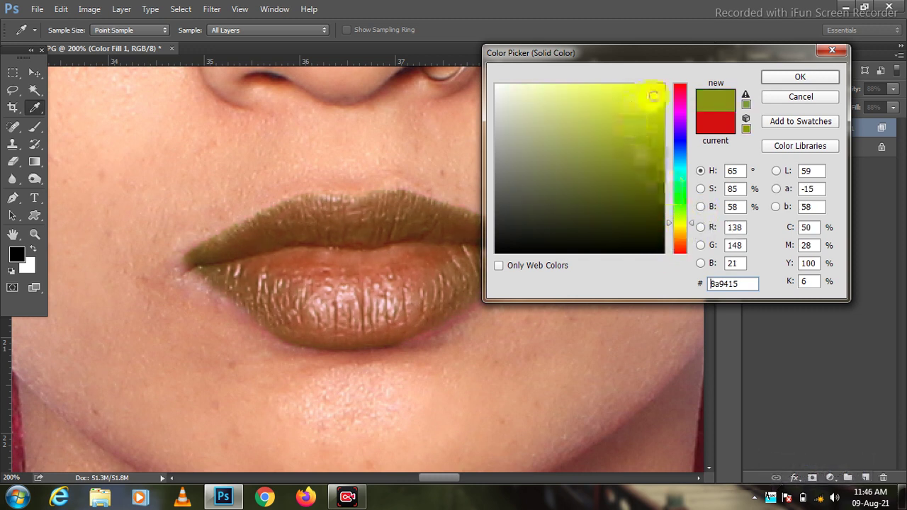
pyautogui.click(652, 96)
pyautogui.click(679, 252)
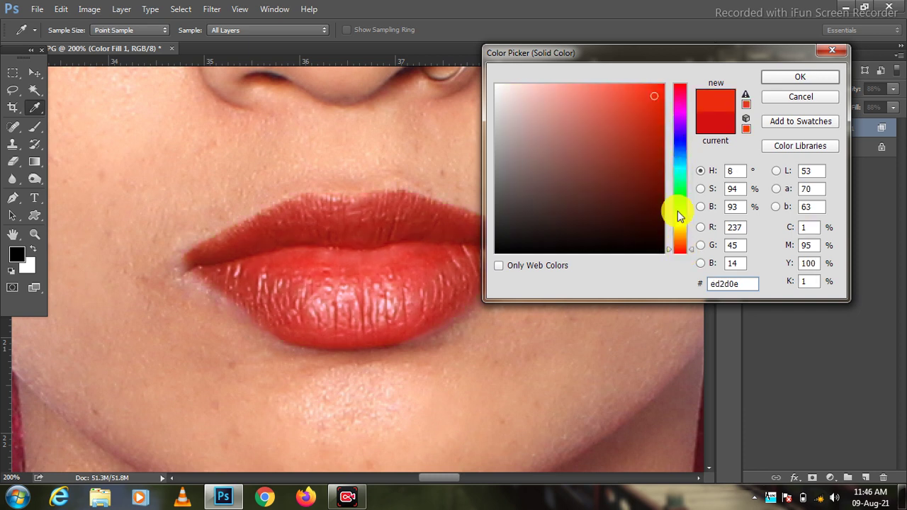
pyautogui.click(654, 128)
pyautogui.click(679, 148)
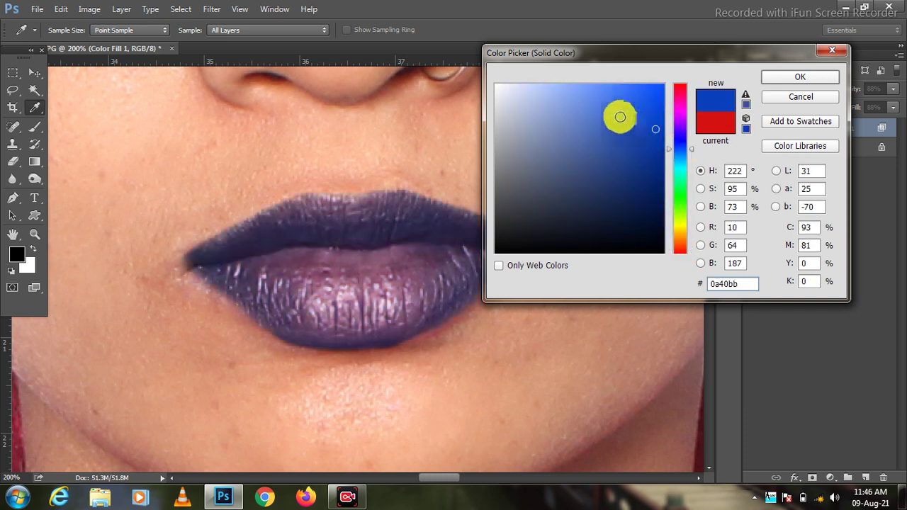
# - Move the picker off the lips and try bright green, light red, olive, teal, blue and magenta
pyautogui.moveTo(597, 60); pyautogui.dragTo(783, 73)
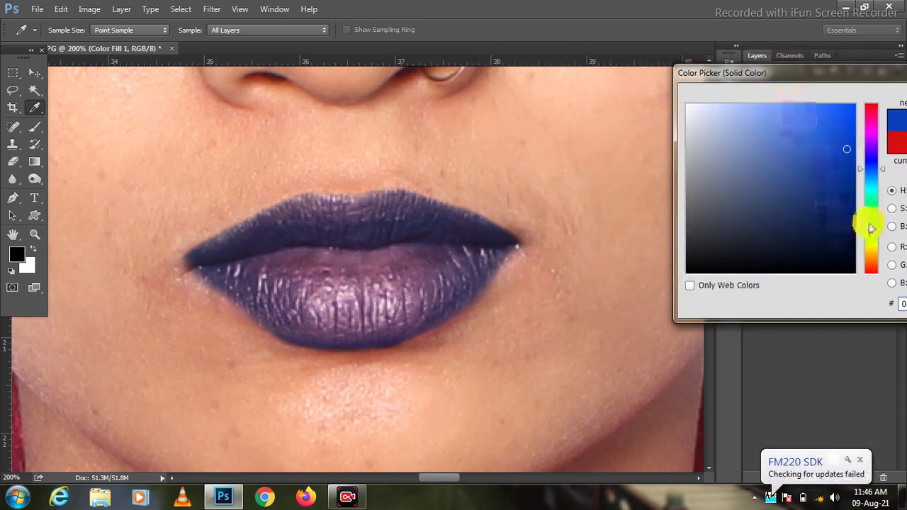
pyautogui.click(871, 223)
pyautogui.click(837, 115)
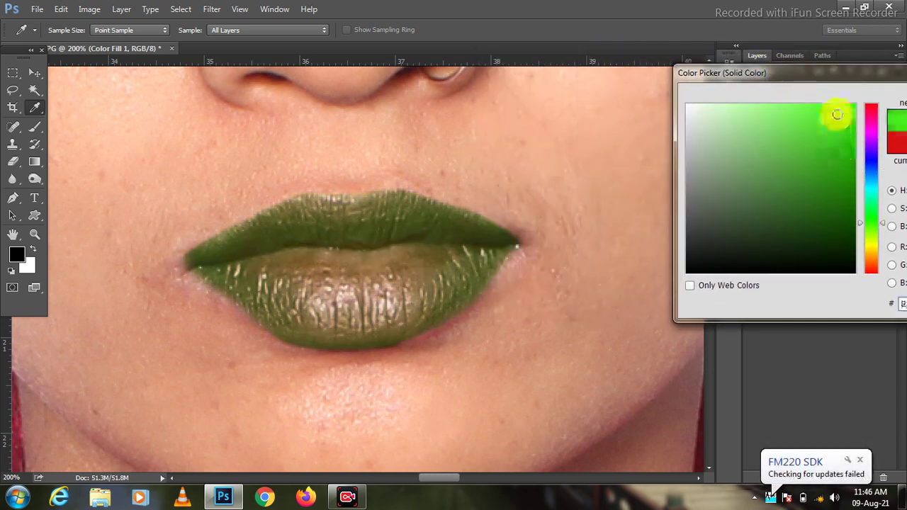
pyautogui.click(871, 269)
pyautogui.moveTo(846, 125); pyautogui.dragTo(781, 108)
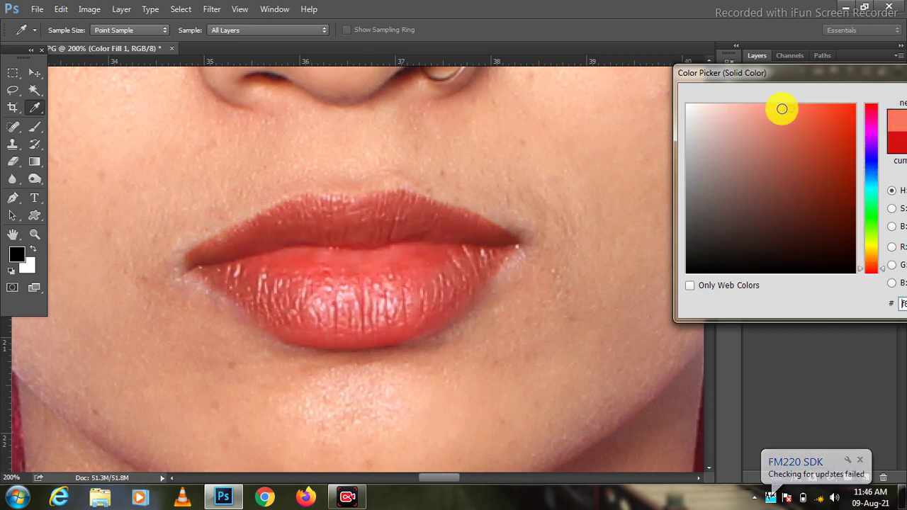
pyautogui.click(871, 219)
pyautogui.click(851, 123)
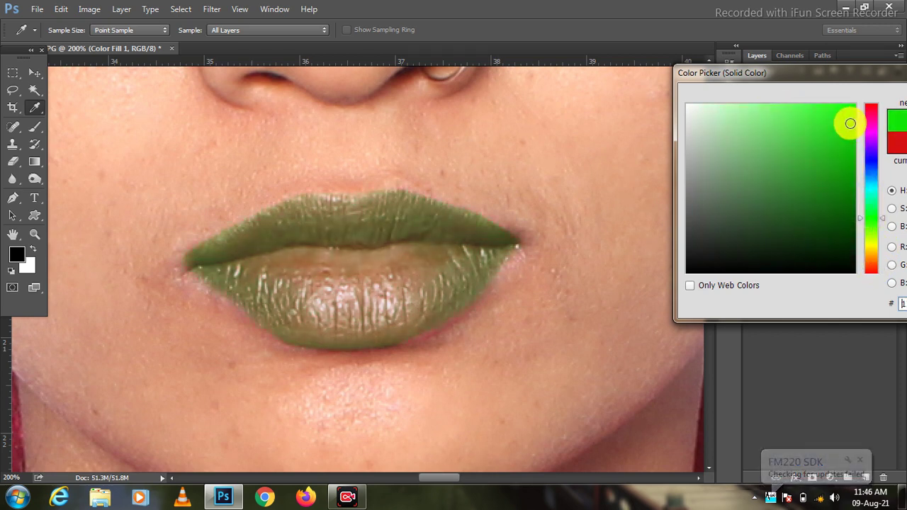
pyautogui.click(854, 204)
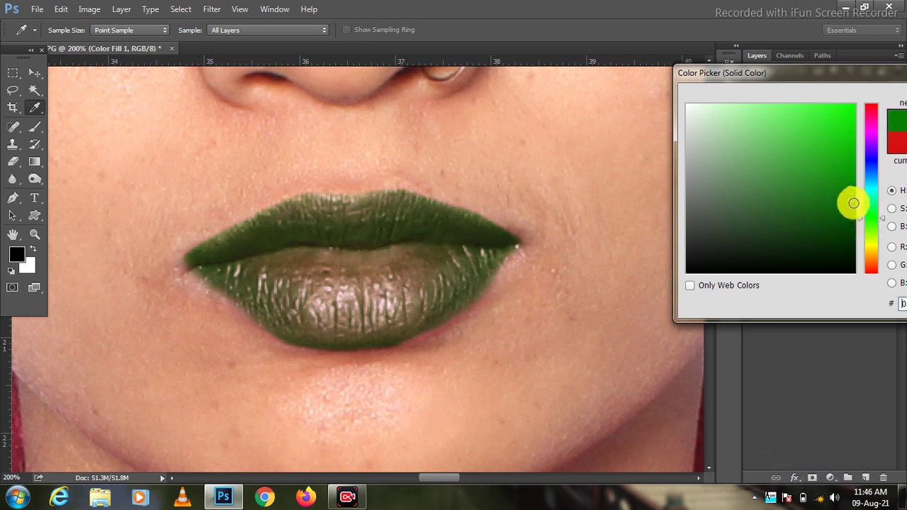
pyautogui.click(848, 216)
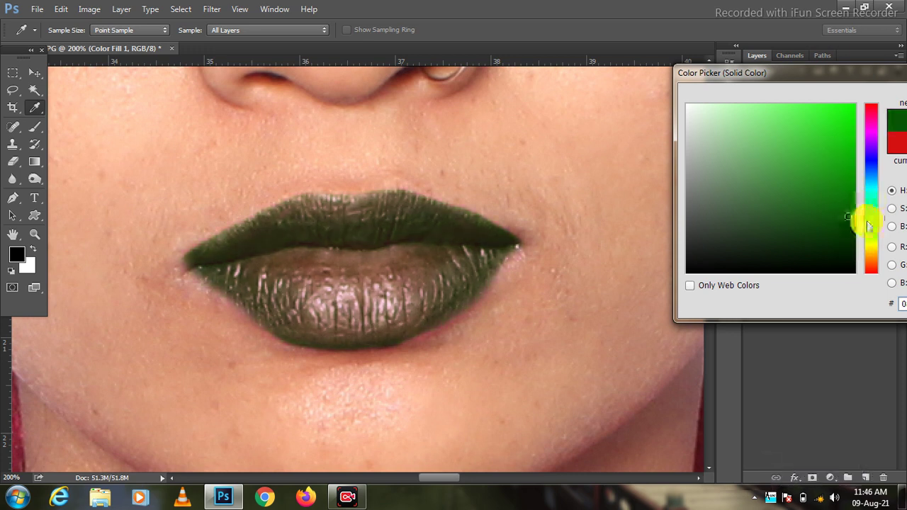
pyautogui.click(872, 193)
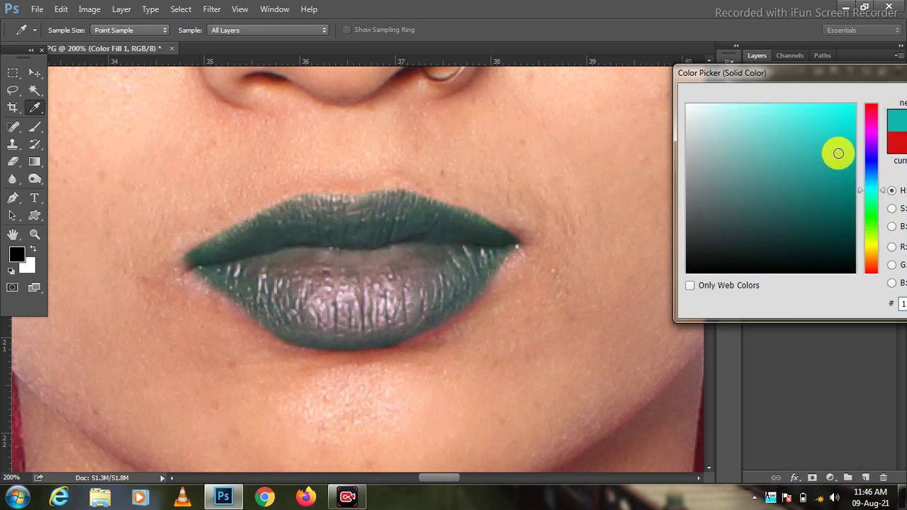
pyautogui.click(842, 122)
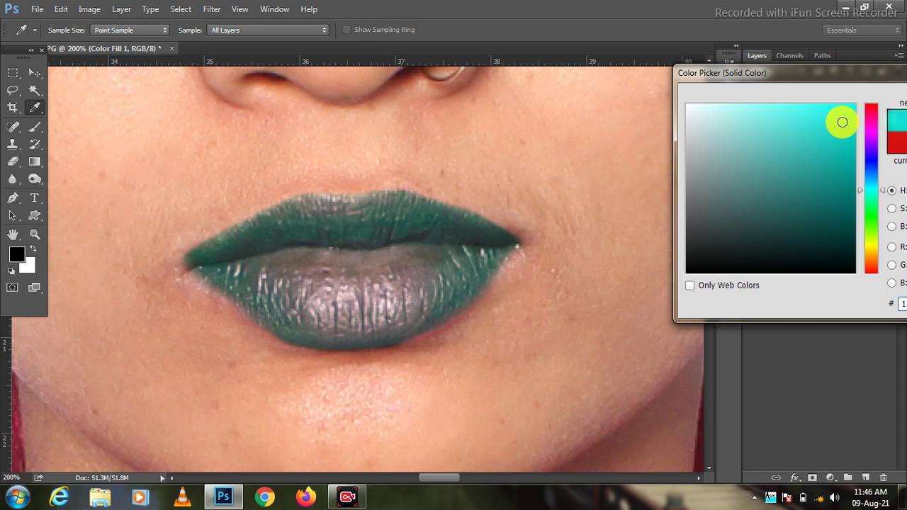
pyautogui.click(872, 173)
pyautogui.click(841, 135)
pyautogui.click(871, 133)
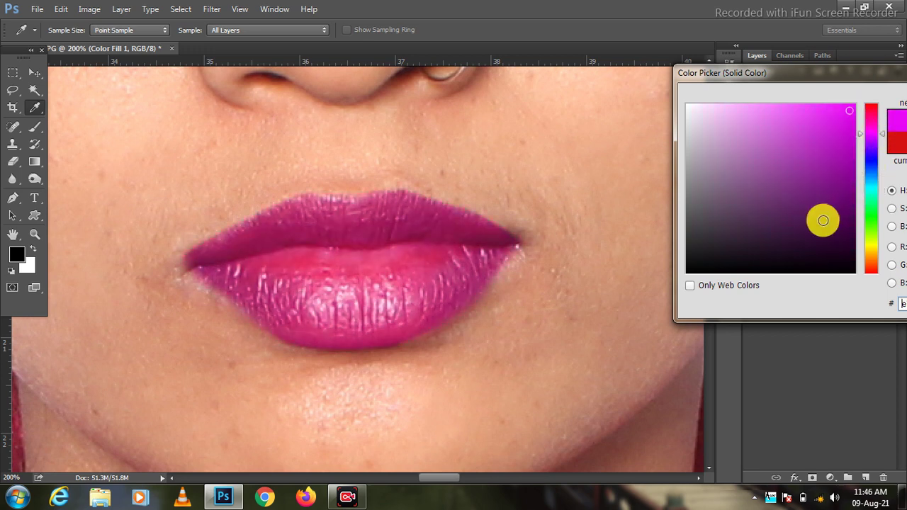
pyautogui.moveTo(814, 80); pyautogui.dragTo(734, 99)
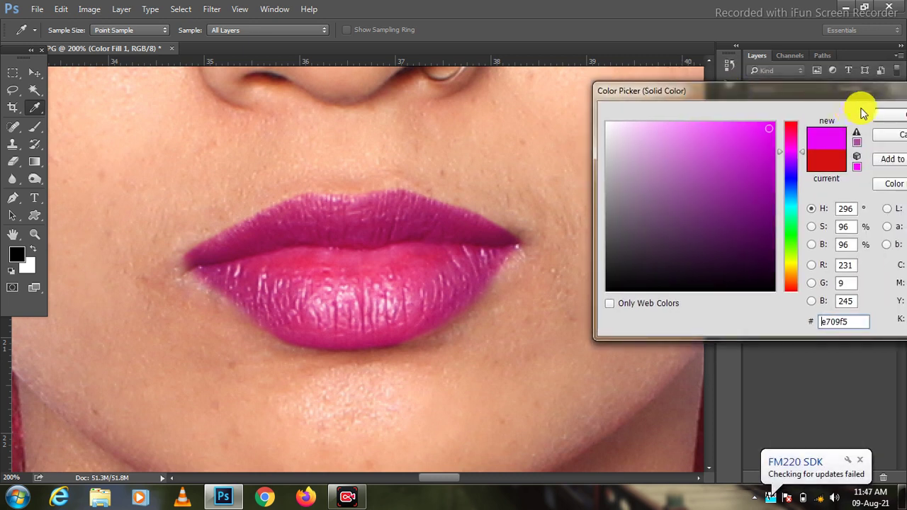
pyautogui.moveTo(829, 91); pyautogui.dragTo(775, 96)
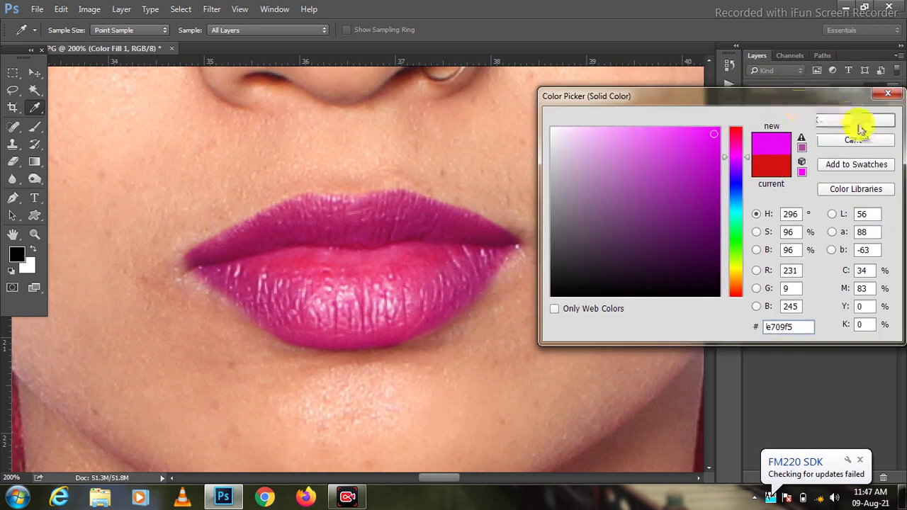
# - Settle on the bright red #e52416 for the lip fill
pyautogui.click(737, 287)
pyautogui.click(716, 187)
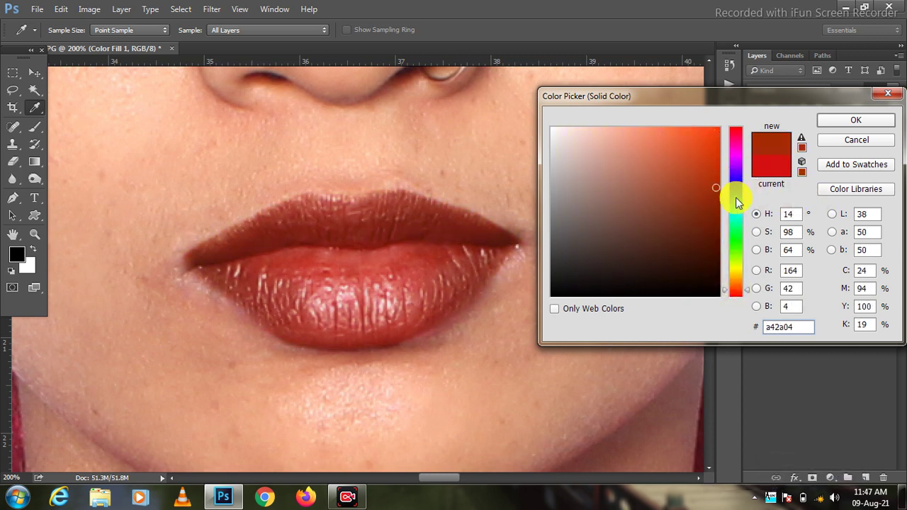
pyautogui.click(742, 295)
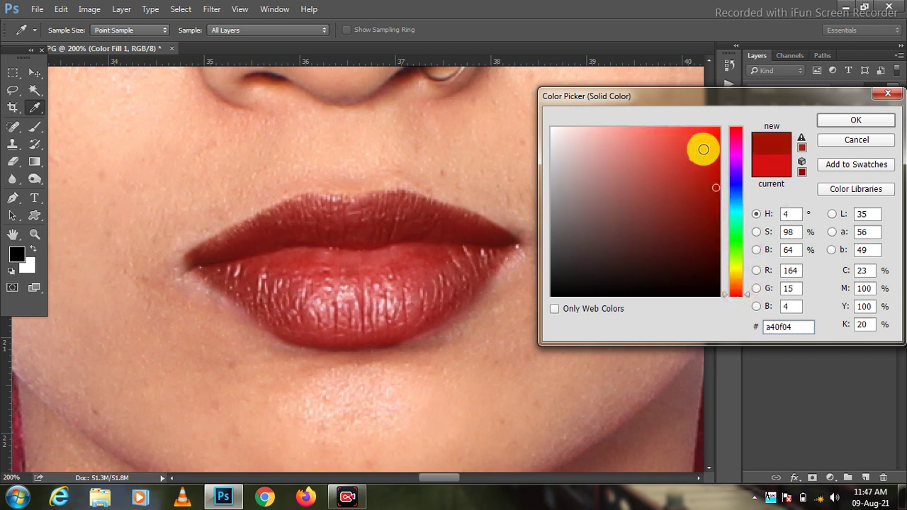
pyautogui.click(703, 144)
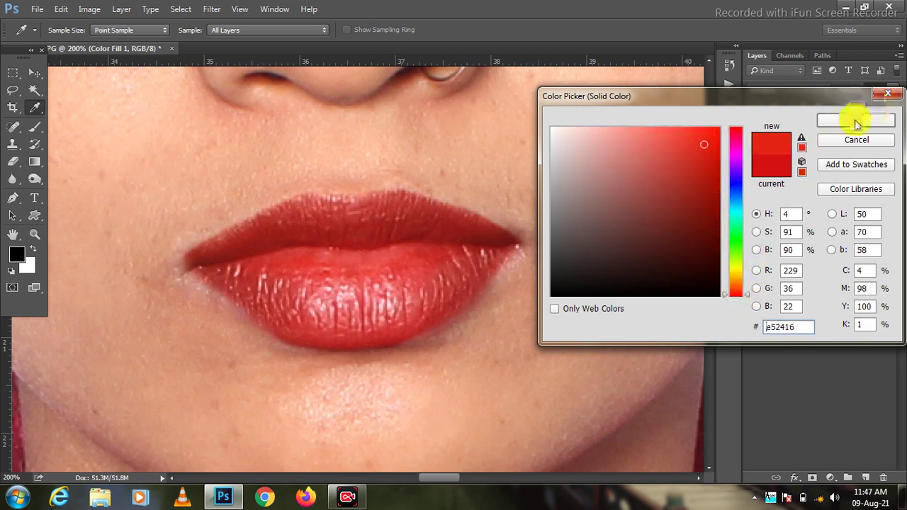
pyautogui.click(855, 120)
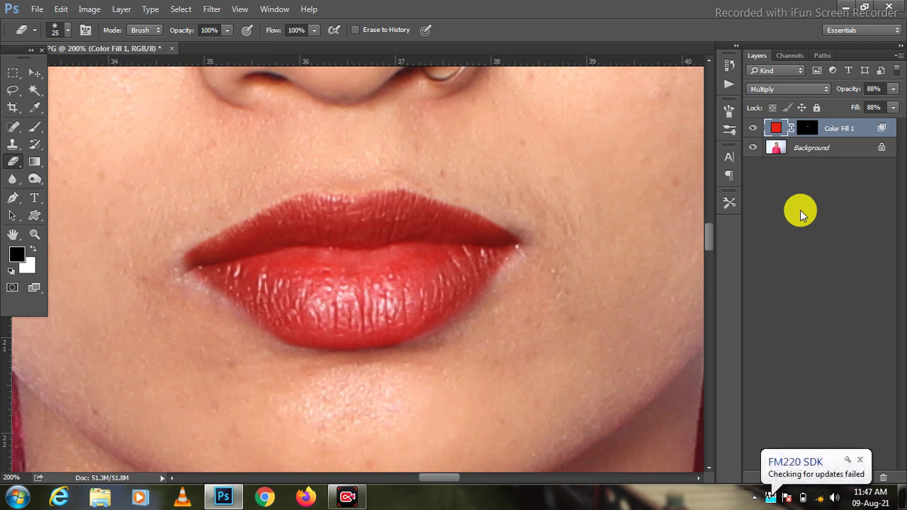
# - Create a new Soft Light layer filled with Soft-Light-neutral 50% gray using Ctrl+Shift+N
pyautogui.hotkey('ctrl', 'shift', 'n')
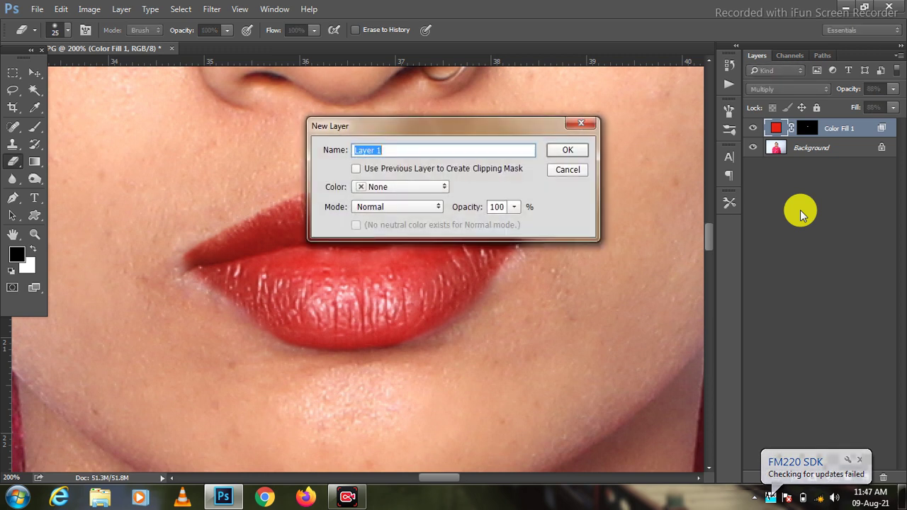
pyautogui.moveTo(495, 127); pyautogui.dragTo(574, 117)
pyautogui.click(510, 199)
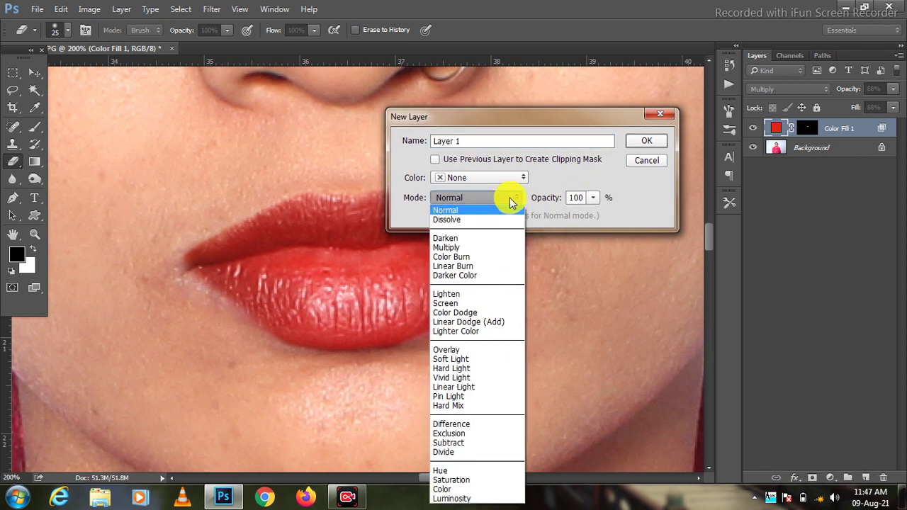
pyautogui.click(480, 359)
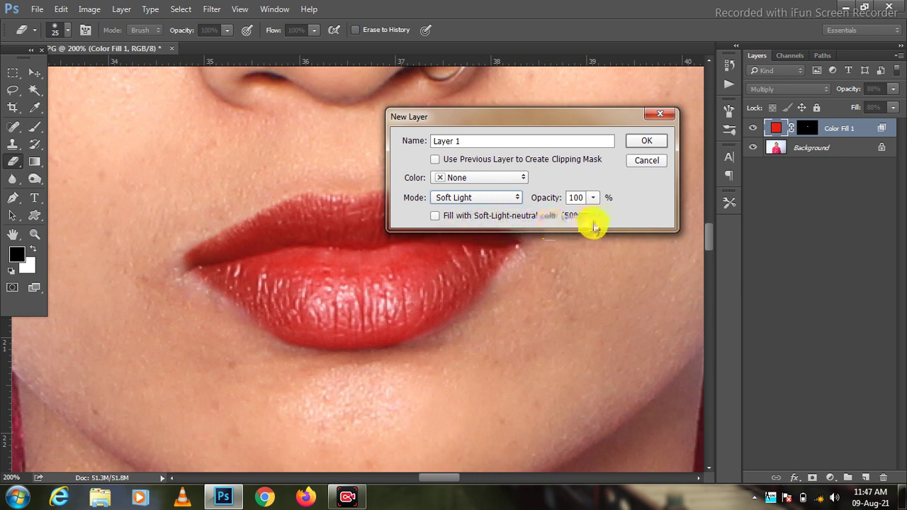
pyautogui.click(442, 221)
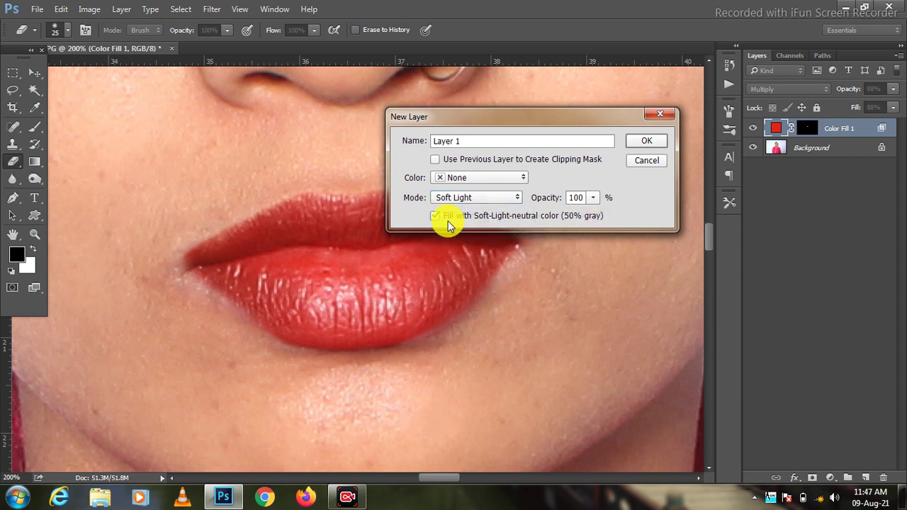
pyautogui.click(649, 141)
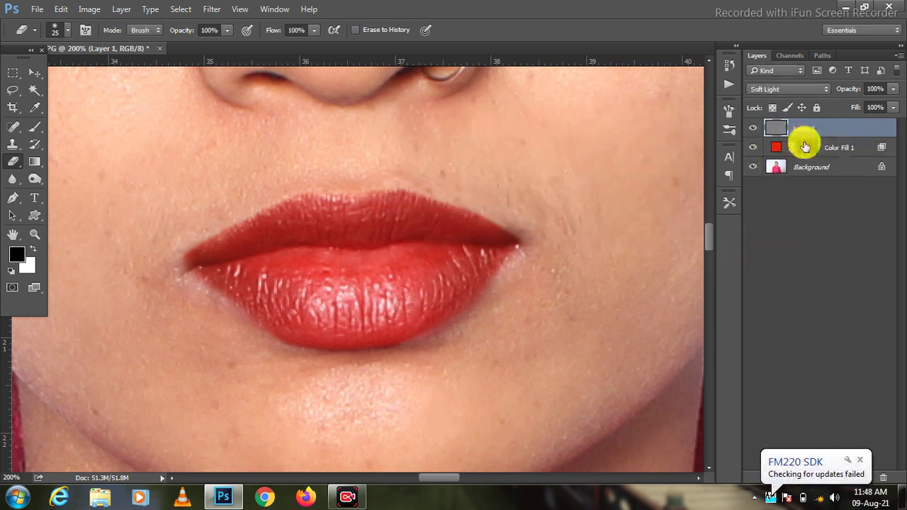
# - Select the Dodge tool from the toning flyout and shrink the brush to 10
pyautogui.click(43, 186)
pyautogui.rightClick(42, 183)
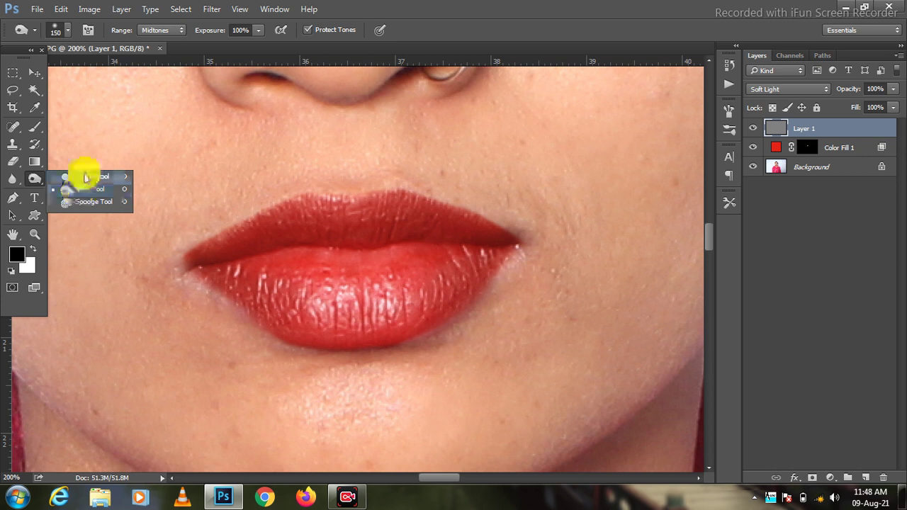
pyautogui.click(87, 190)
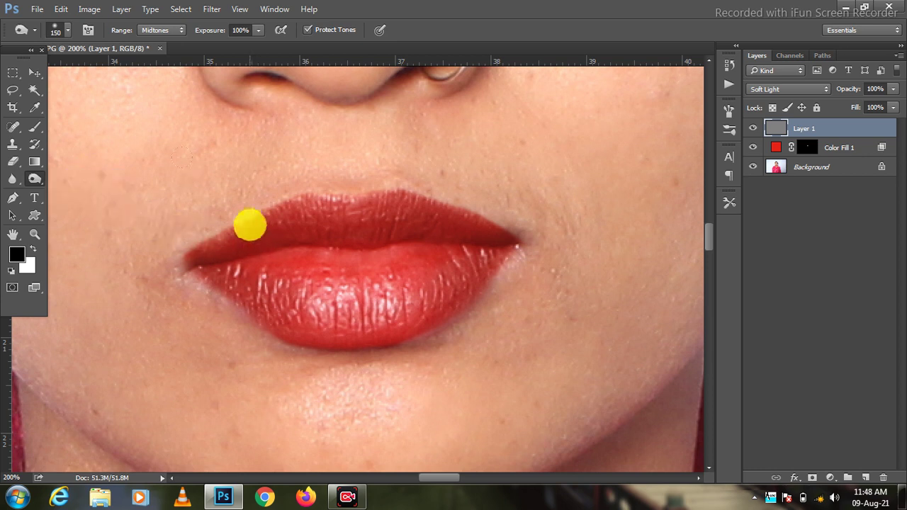
pyautogui.press('[')
pyautogui.press('[')
pyautogui.press('[')
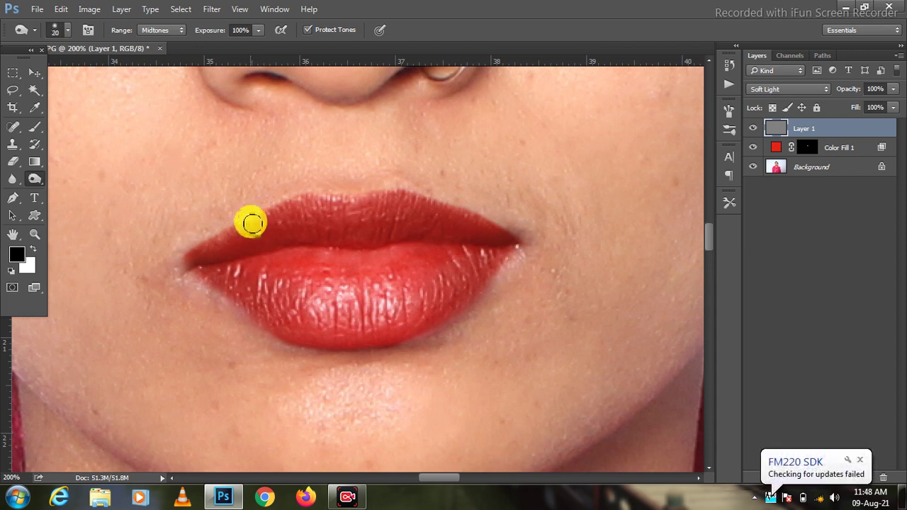
pyautogui.press('[')
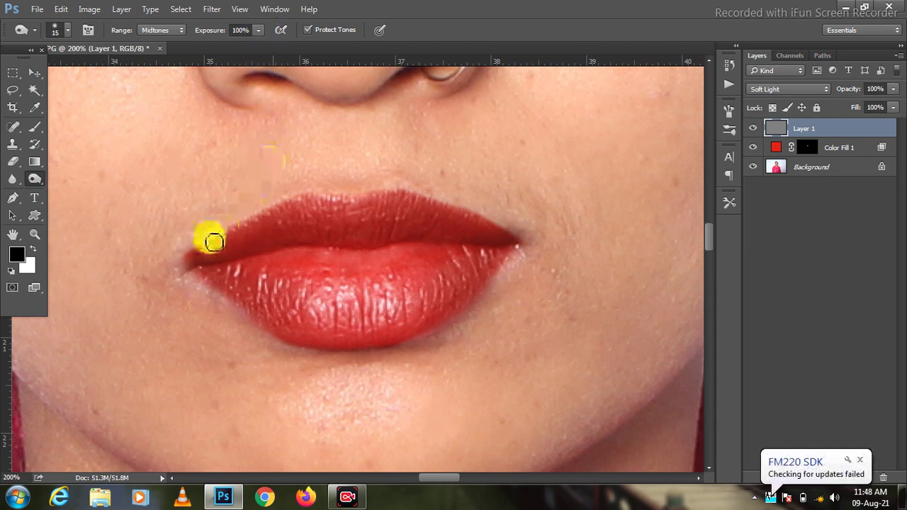
pyautogui.press('[')
# - At 300% zoom, dodge along the lip seam toward the left corner, then return to 200%
pyautogui.hotkey('ctrl', '+')
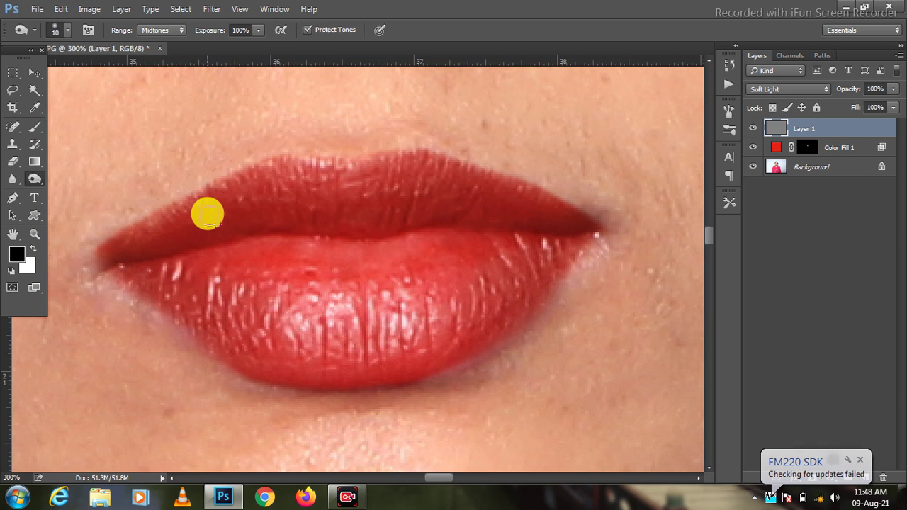
pyautogui.moveTo(207, 214)
pyautogui.mouseDown()
pyautogui.moveTo(103, 247)
pyautogui.moveTo(183, 205)
pyautogui.moveTo(311, 165)
pyautogui.moveTo(447, 165)
pyautogui.moveTo(588, 220)
pyautogui.moveTo(586, 245)
pyautogui.moveTo(513, 324)
pyautogui.moveTo(461, 360)
pyautogui.moveTo(362, 387)
pyautogui.moveTo(309, 390)
pyautogui.moveTo(258, 376)
pyautogui.moveTo(213, 350)
pyautogui.moveTo(106, 253)
pyautogui.moveTo(115, 263)
pyautogui.moveTo(316, 239)
pyautogui.moveTo(575, 237)
pyautogui.moveTo(306, 234)
pyautogui.moveTo(165, 261)
pyautogui.mouseUp()
pyautogui.hotkey('ctrl', '-')
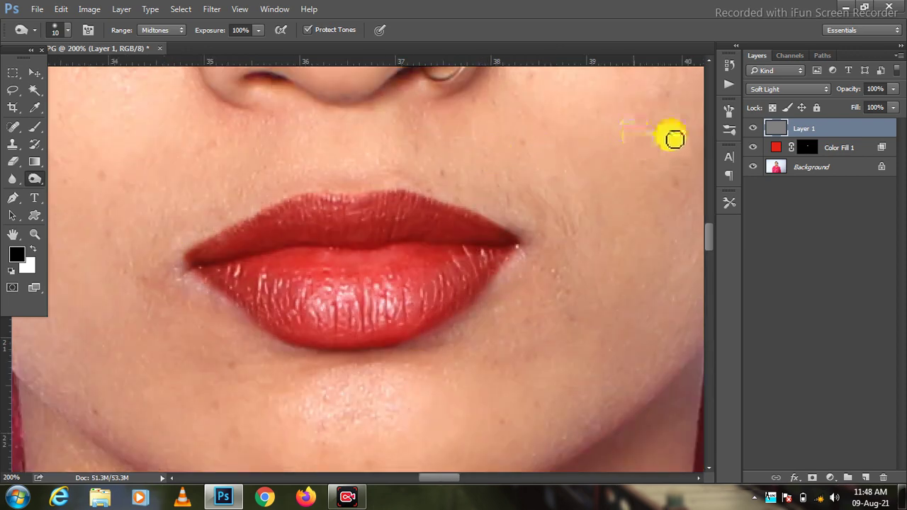
# - Toggle Layer 1's visibility repeatedly to compare the lips with and without shading
pyautogui.click(753, 129)
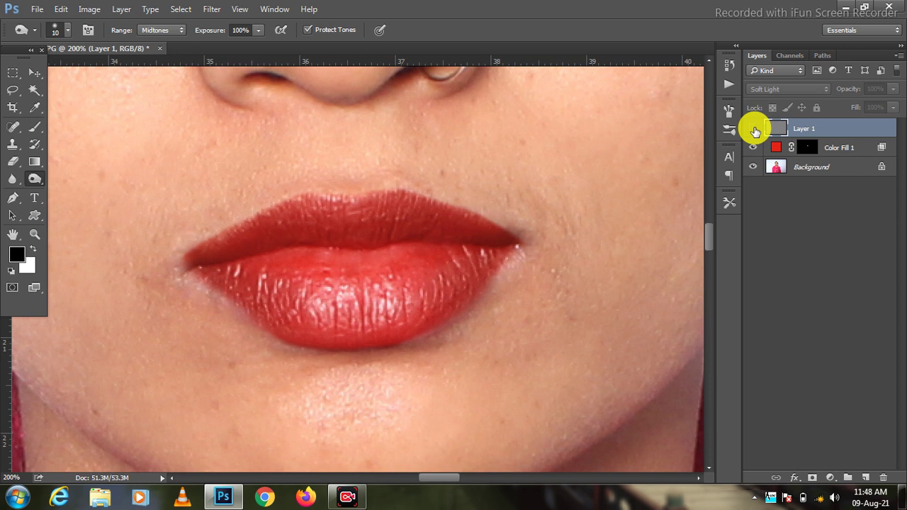
pyautogui.click(753, 129)
pyautogui.click(753, 129)
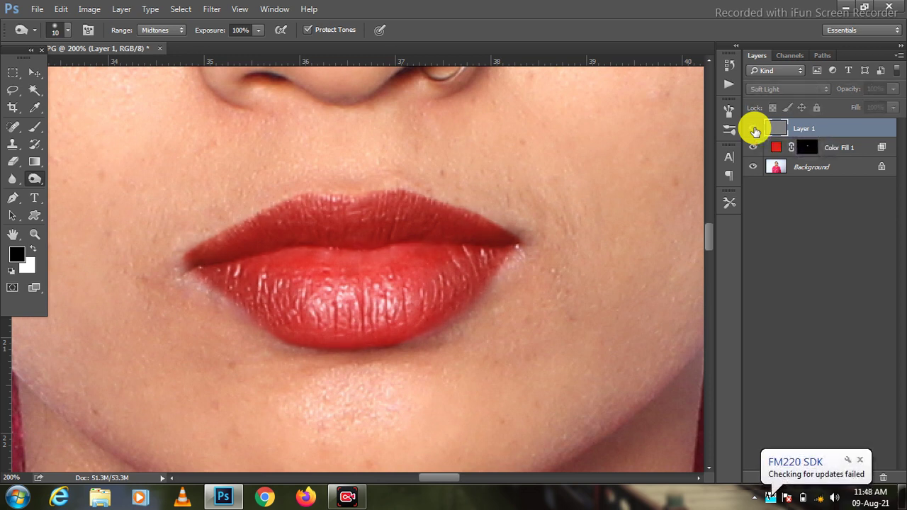
pyautogui.click(753, 129)
pyautogui.click(754, 129)
pyautogui.click(754, 129)
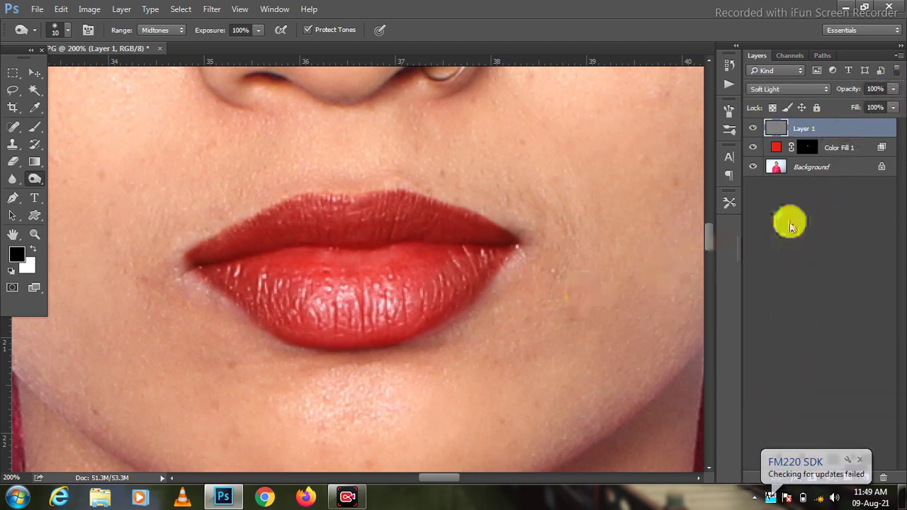
# - Lower Layer 1's opacity to 73%, then select the Color Fill 1 layer
pyautogui.click(892, 88)
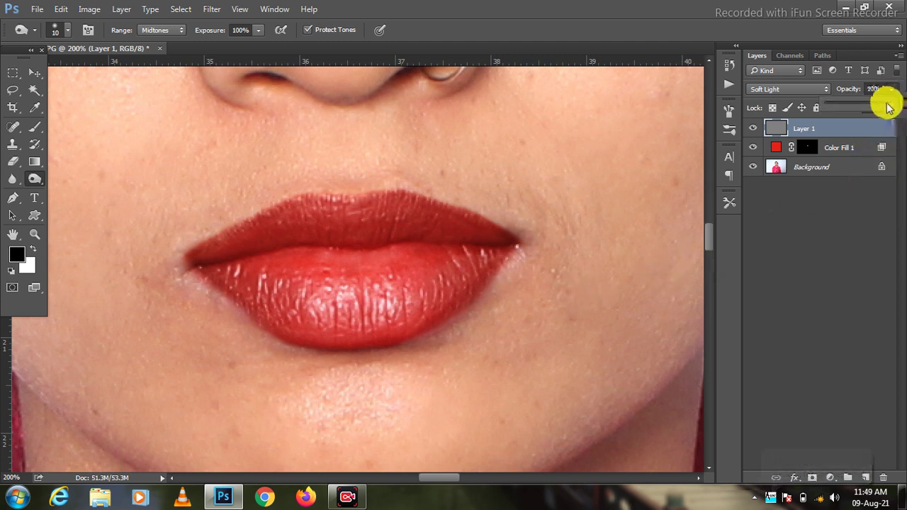
pyautogui.moveTo(889, 107); pyautogui.dragTo(877, 108)
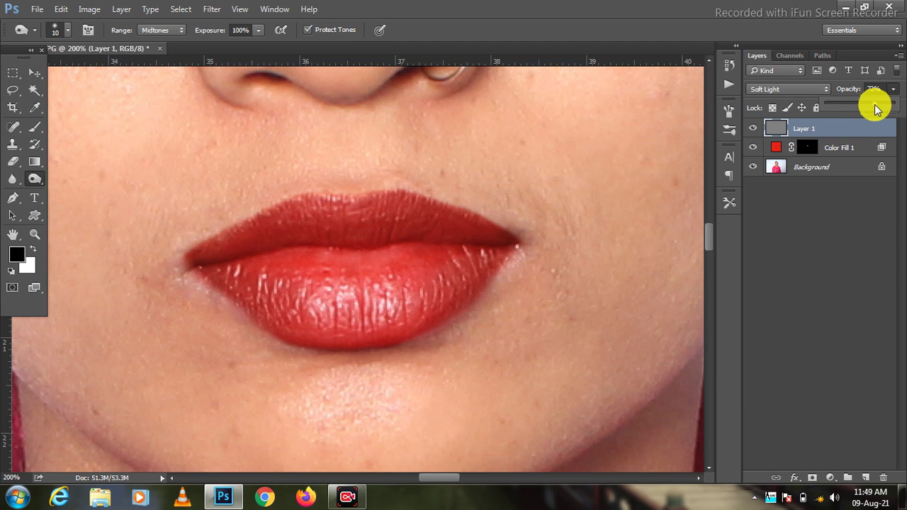
pyautogui.click(756, 128)
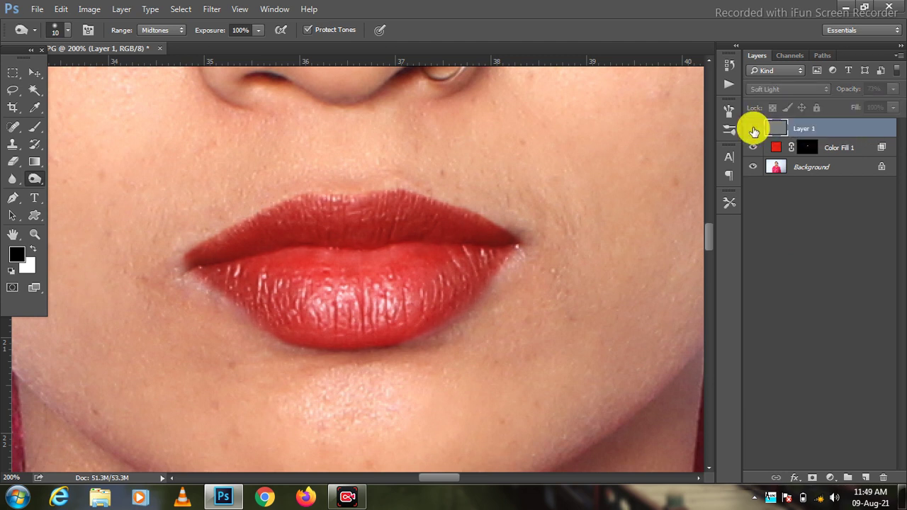
pyautogui.click(773, 153)
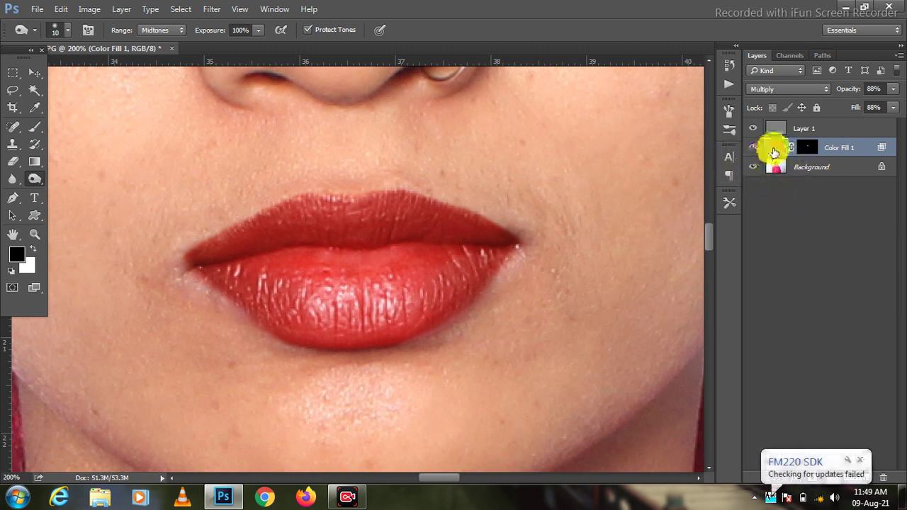
# - Group Layer 1 and Color Fill 1 into Group 1 and toggle its visibility to compare
pyautogui.moveTo(775, 151); pyautogui.dragTo(819, 136)
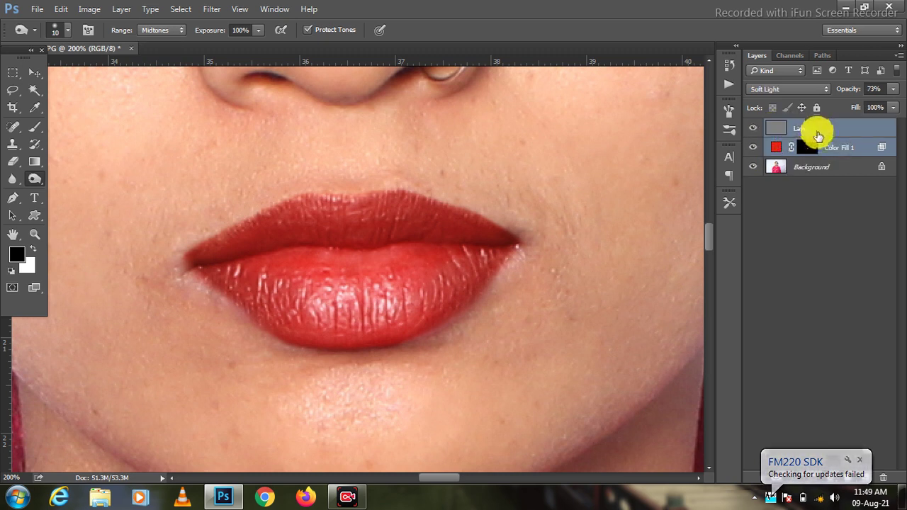
pyautogui.hotkey('ctrl', 'g')
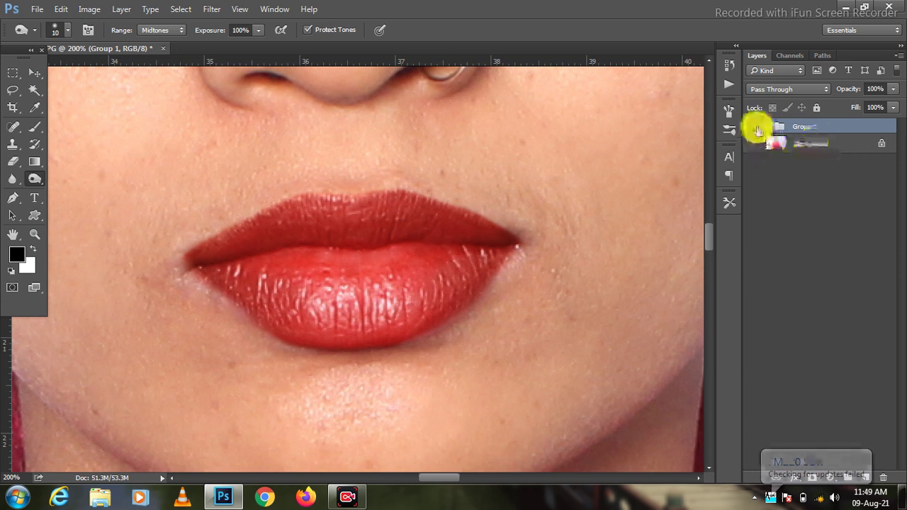
pyautogui.click(755, 127)
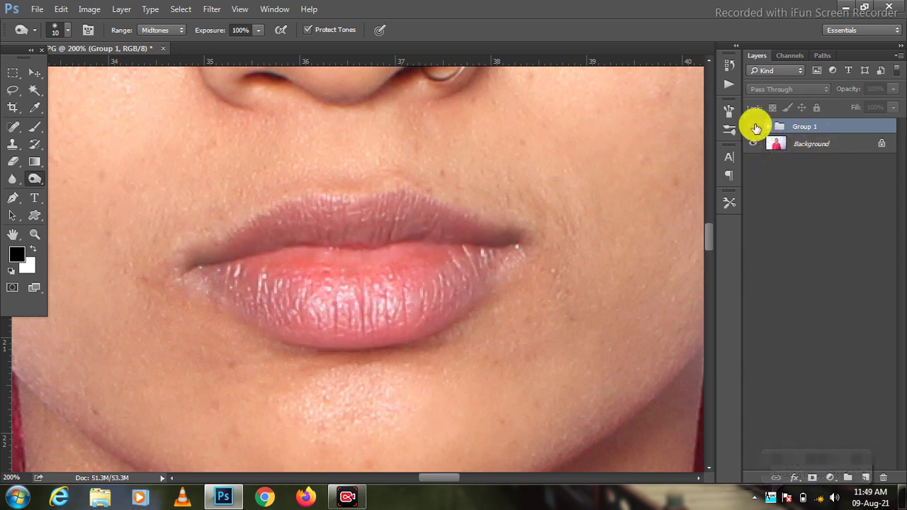
pyautogui.click(754, 126)
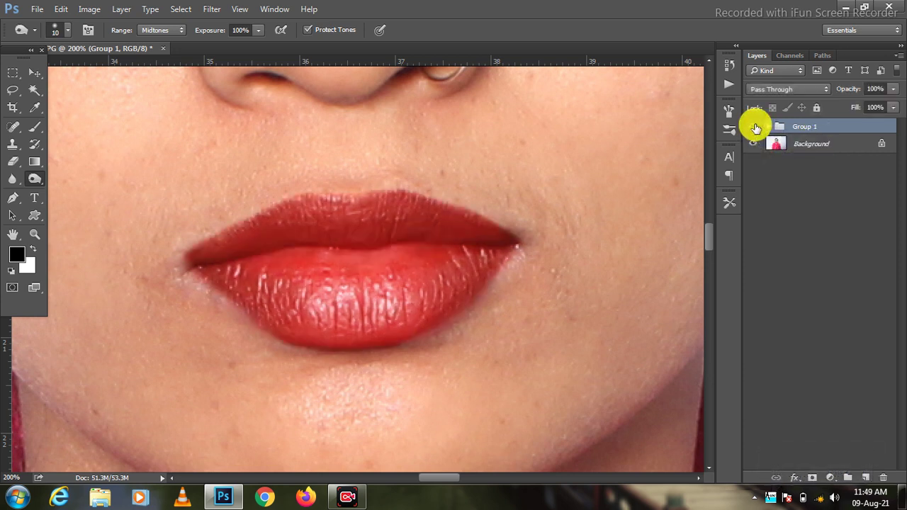
pyautogui.click(755, 127)
pyautogui.click(755, 126)
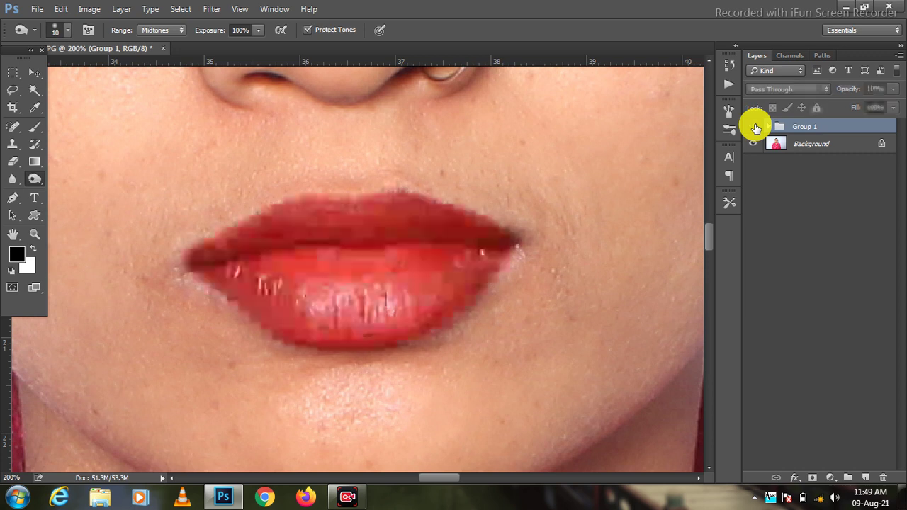